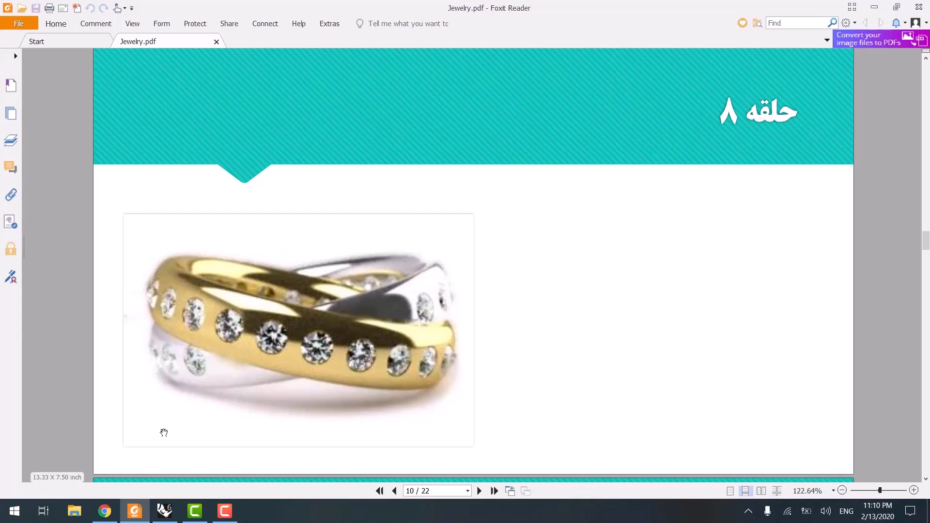
# - Switch to Rhinoceros and draw a circle about 9 mm in radius centred at the origin in the Front view
pyautogui.moveTo(206, 510)
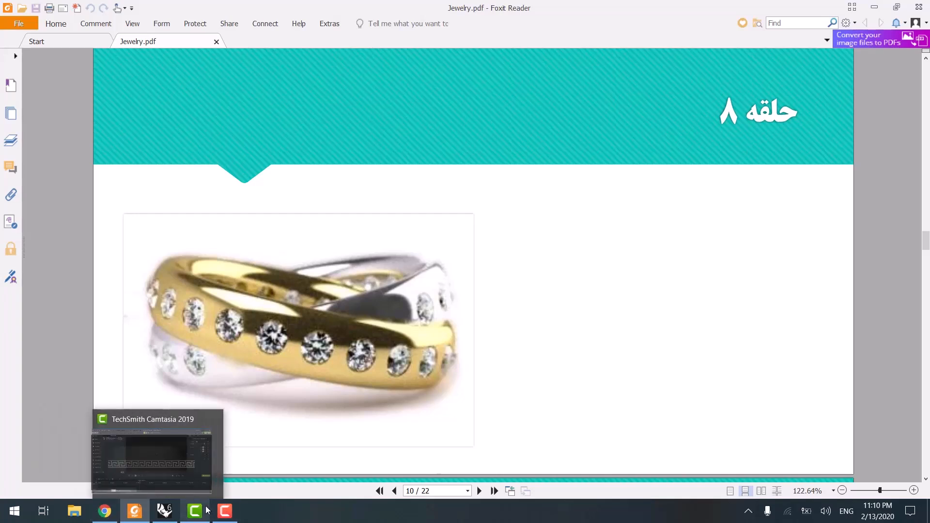
pyautogui.click(165, 511)
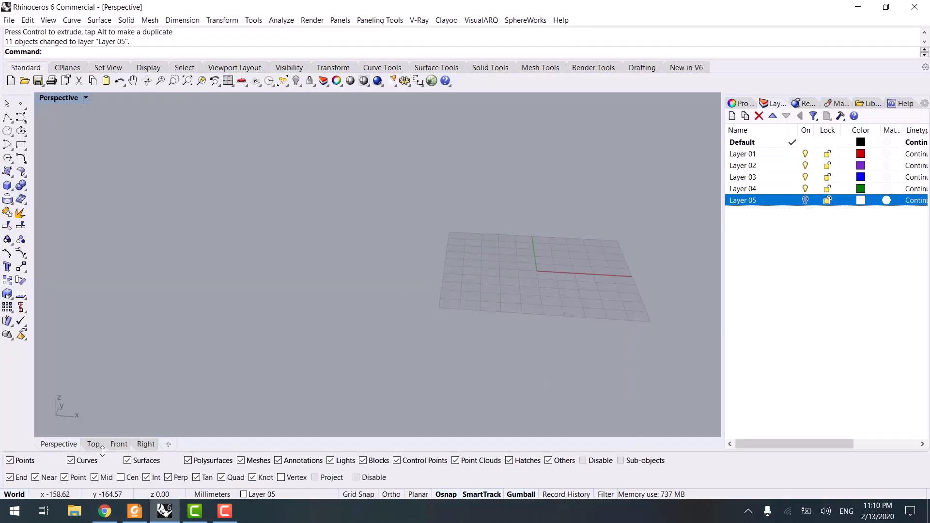
pyautogui.click(119, 443)
pyautogui.click(6, 131)
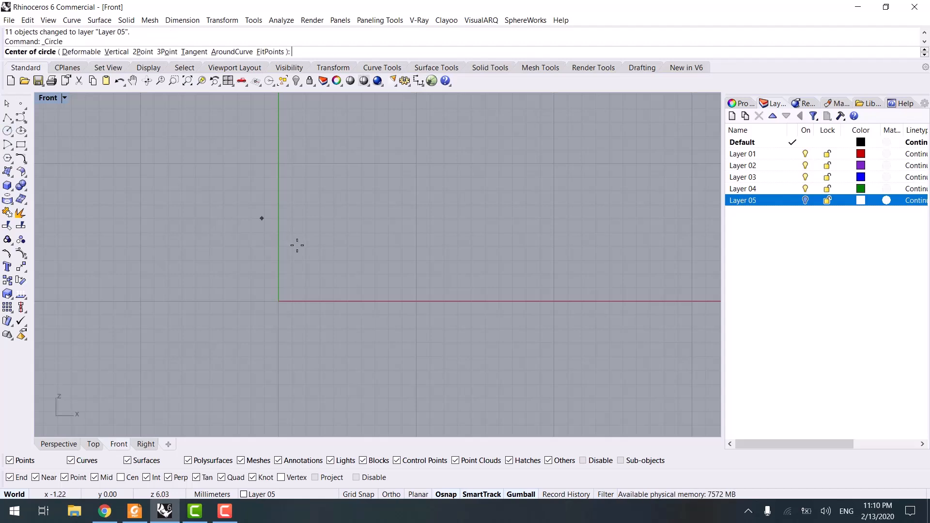
pyautogui.write('0')
pyautogui.press('Return')
pyautogui.press('shift')
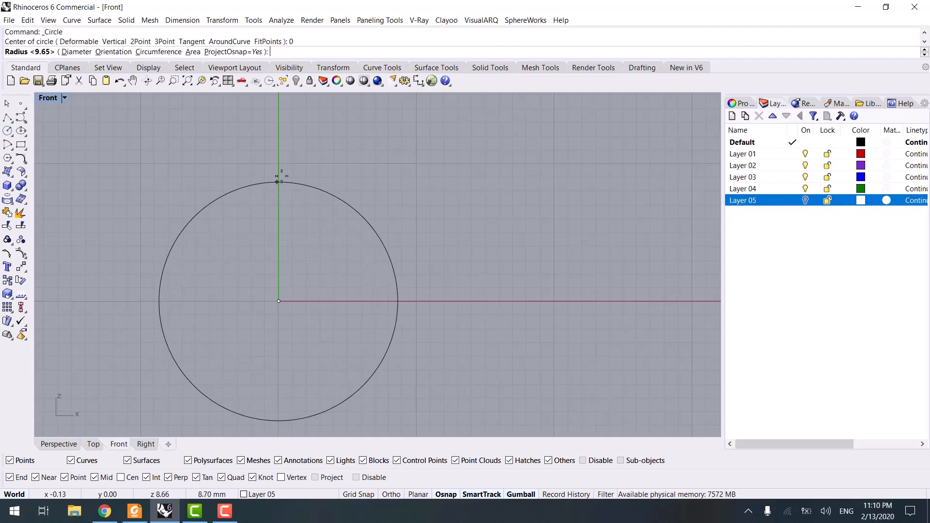
pyautogui.click(278, 175)
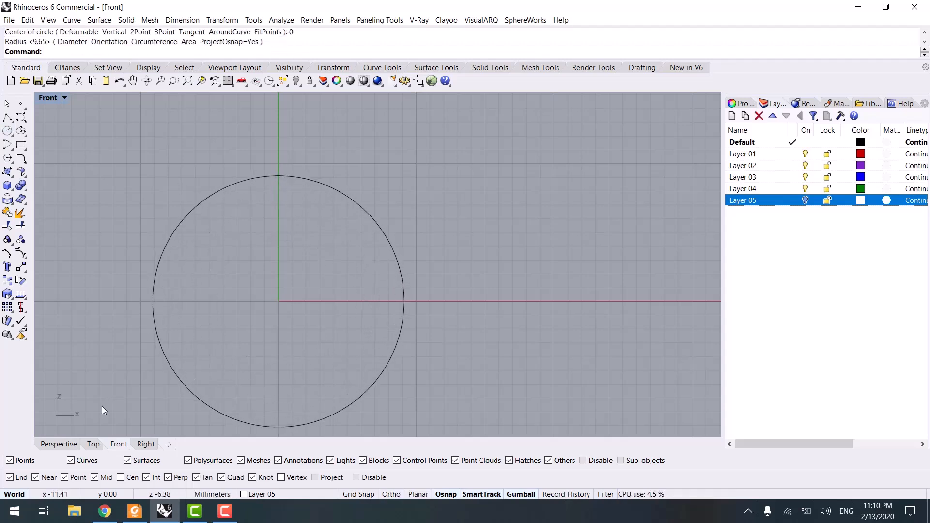
# - Draw a small ellipse around the circle at its top using the Ellipse AroundCurve option
pyautogui.click(58, 444)
pyautogui.moveTo(403, 277); pyautogui.dragTo(368, 334, button='right')
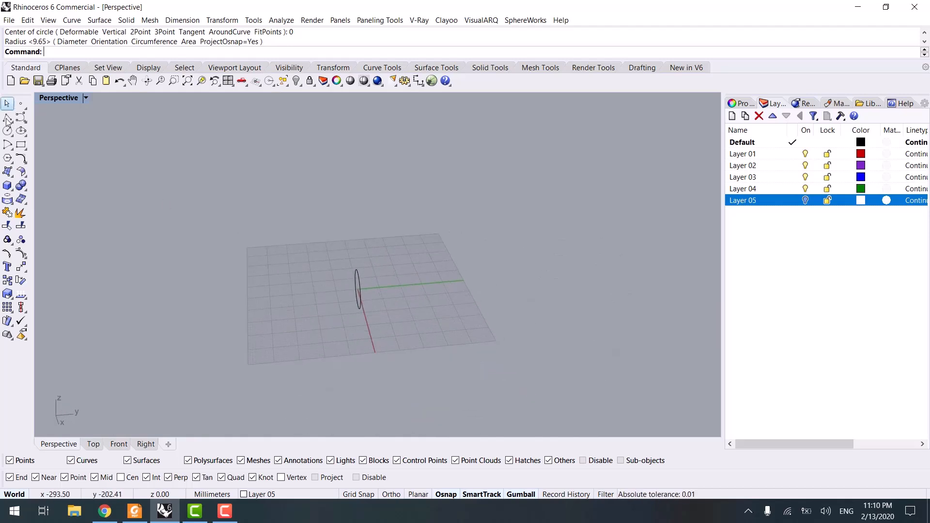
pyautogui.click(21, 131)
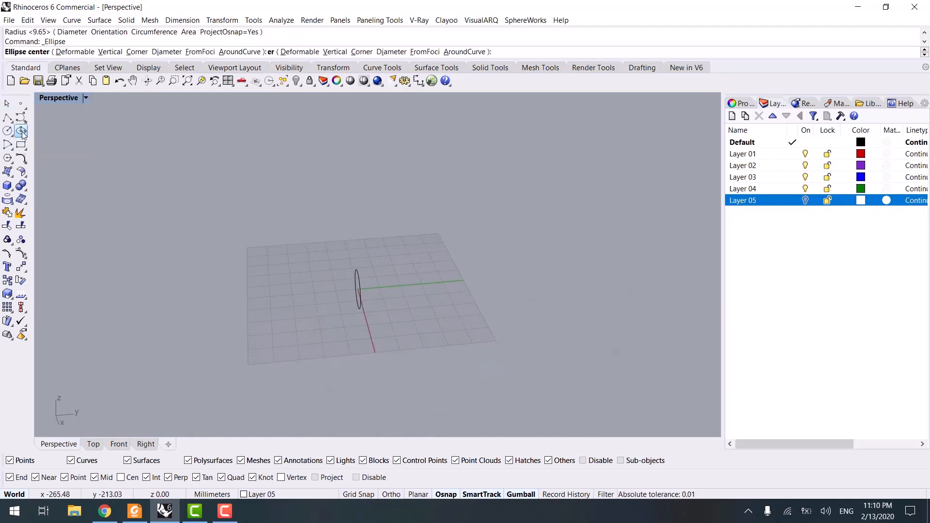
pyautogui.click(234, 52)
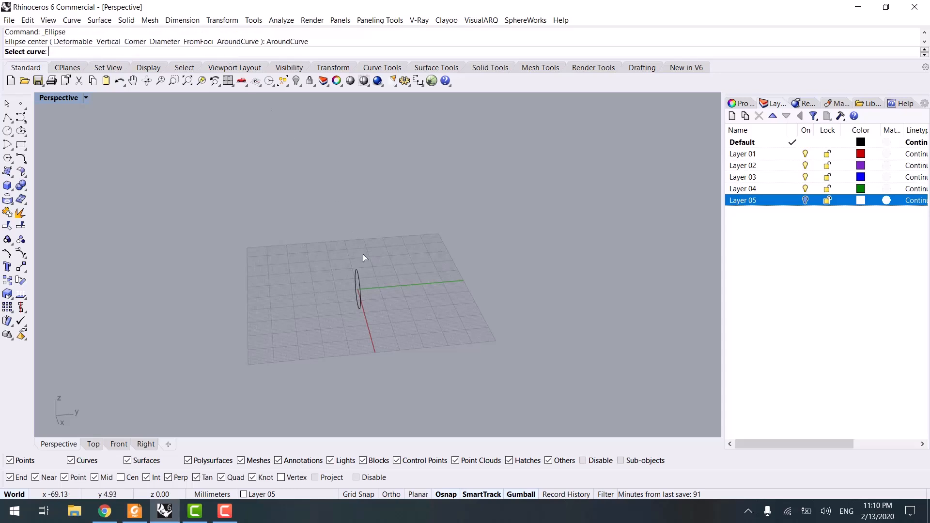
pyautogui.scroll(3, 339, 264)
pyautogui.click(311, 276)
pyautogui.moveTo(311, 286); pyautogui.dragTo(495, 329, button='right')
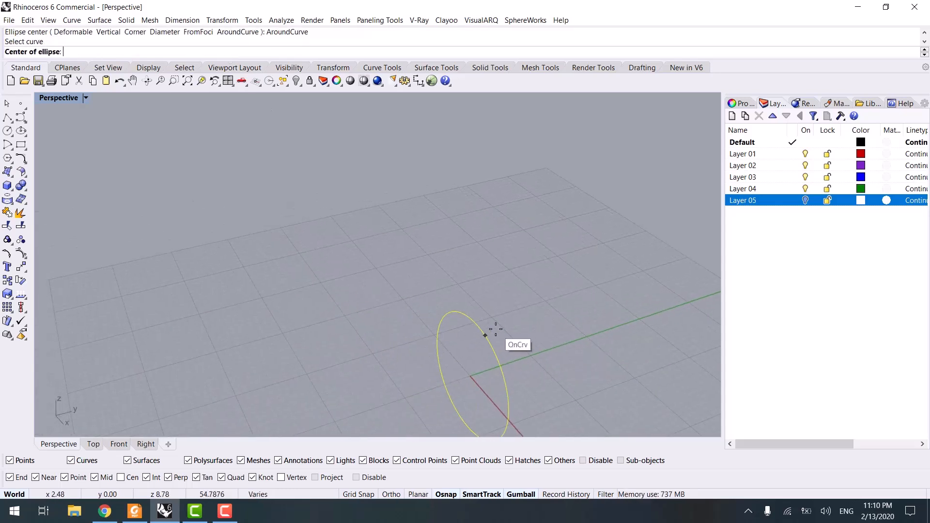
pyautogui.click(478, 320)
pyautogui.scroll(5, 485, 321)
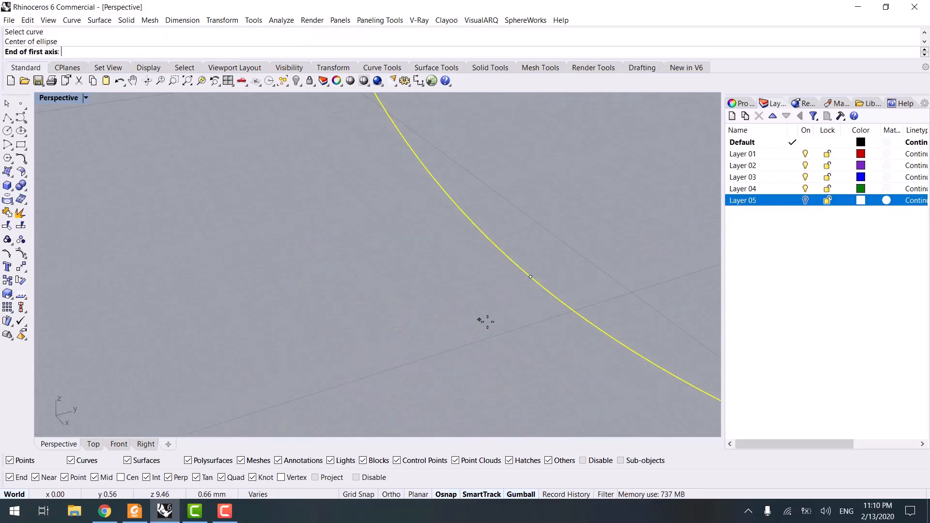
pyautogui.scroll(-5, 486, 322)
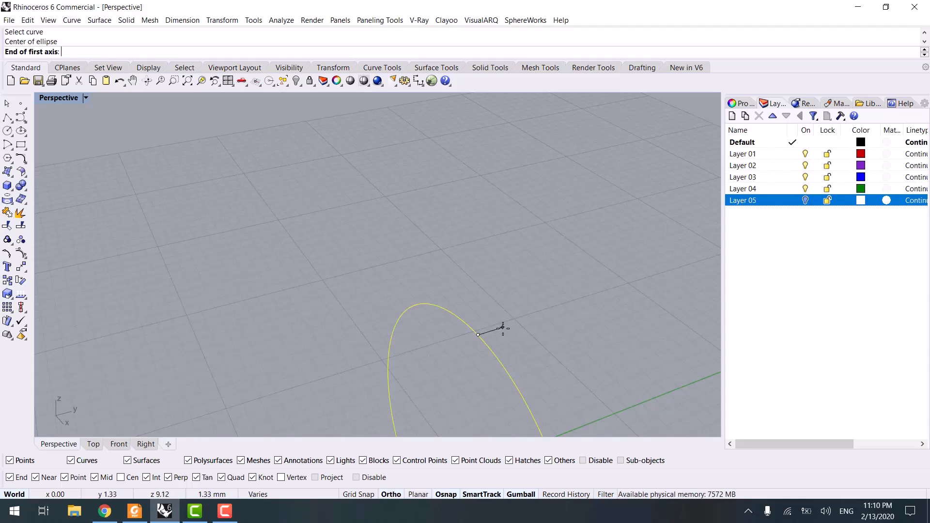
pyautogui.keyDown('shift'); pyautogui.click(502, 328); pyautogui.keyUp('shift')
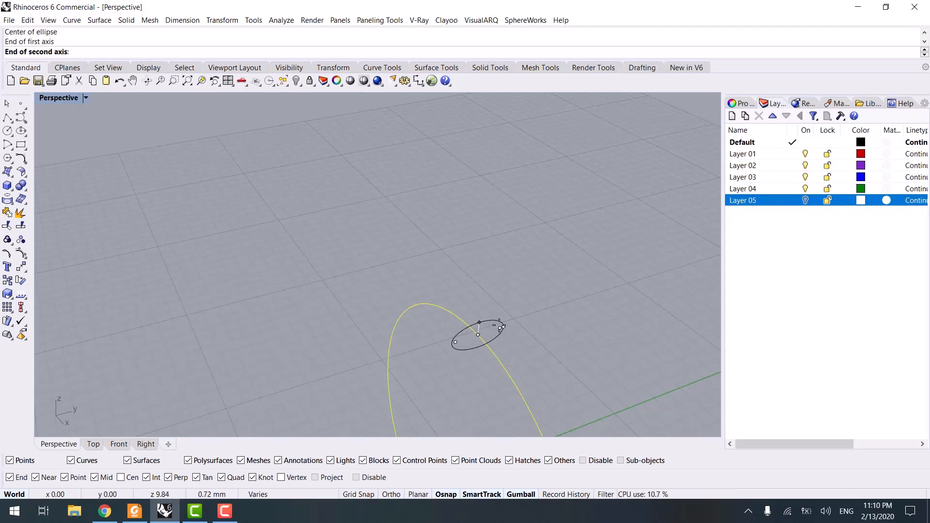
pyautogui.click(499, 338)
pyautogui.moveTo(499, 338); pyautogui.dragTo(438, 327, button='right')
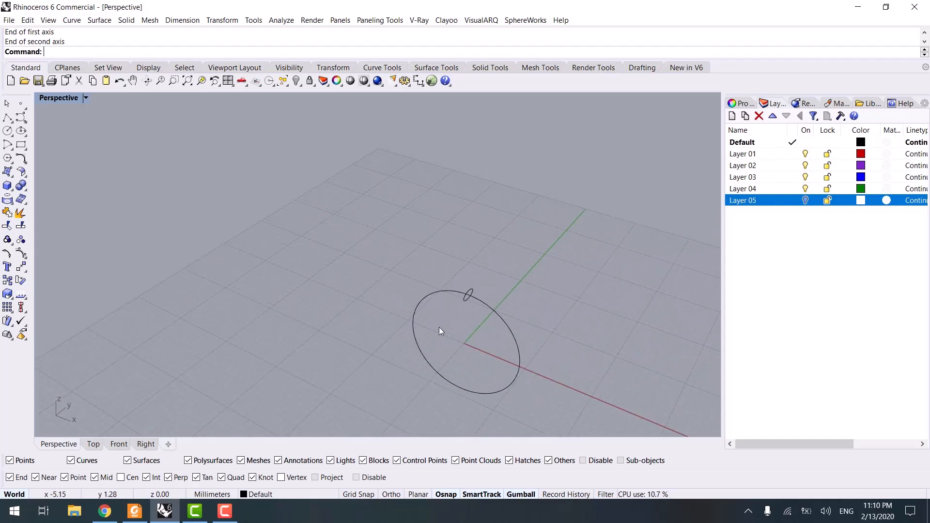
# - Sweep the ellipse along the circle with Sweep1 to create the ring band
pyautogui.write('Sweep1')
pyautogui.press('Return')
pyautogui.click(499, 312)
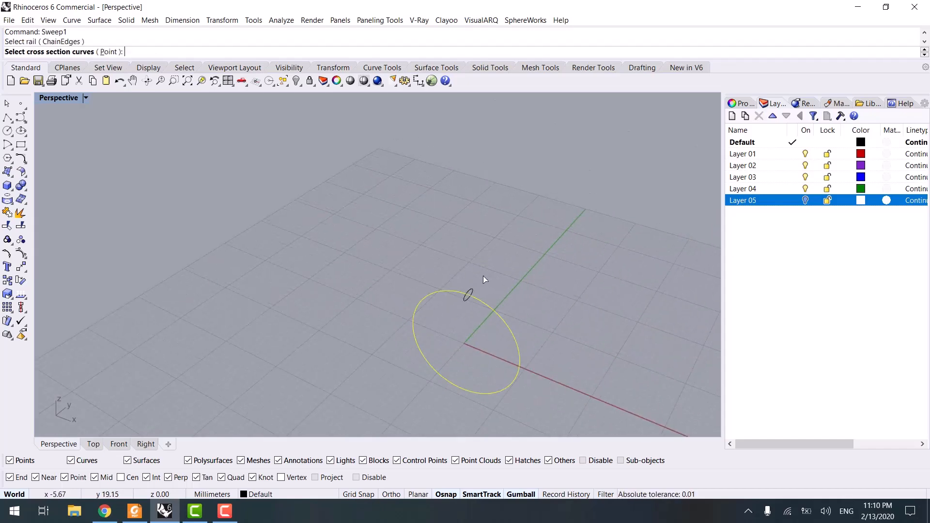
pyautogui.click(468, 294)
pyautogui.press('Return')
pyautogui.press('Return')
pyautogui.moveTo(457, 318); pyautogui.dragTo(294, 237, button='right')
pyautogui.press('Return')
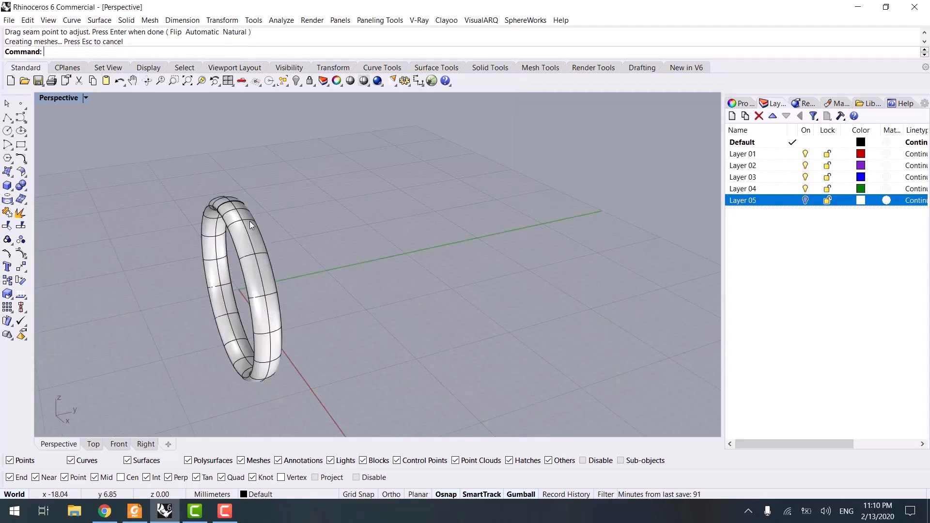
# - Draw a small circle about 1.4 mm in radius centred at the origin in the Top view
pyautogui.click(94, 444)
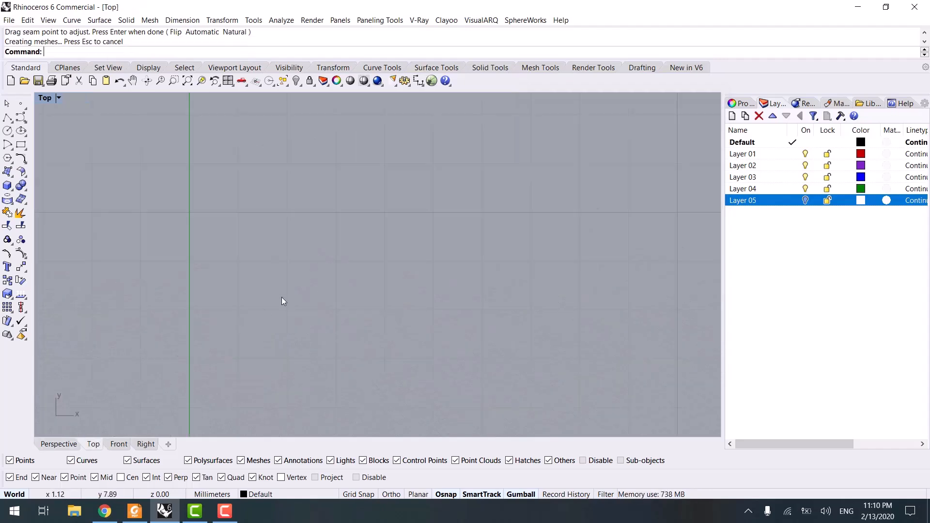
pyautogui.click(7, 131)
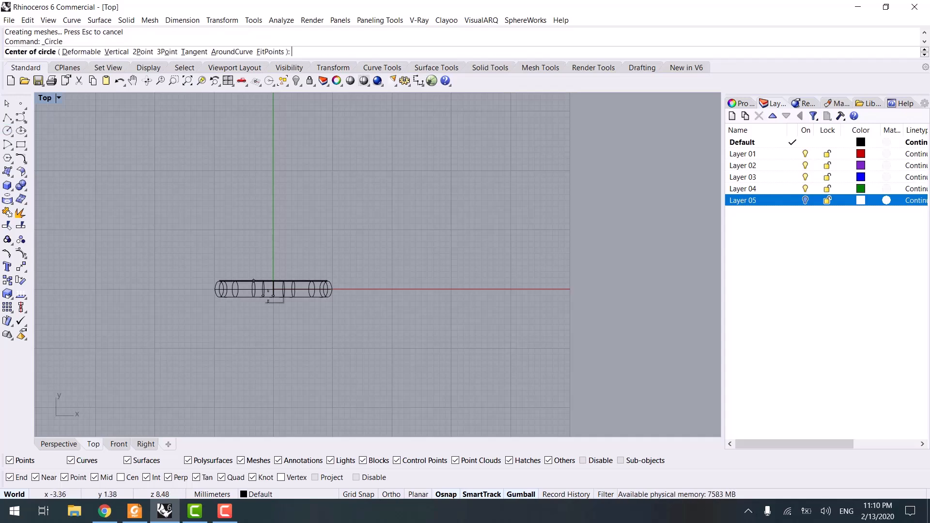
pyautogui.scroll(3, 275, 307)
pyautogui.write('0')
pyautogui.press('Return')
pyautogui.scroll(4, 283, 289)
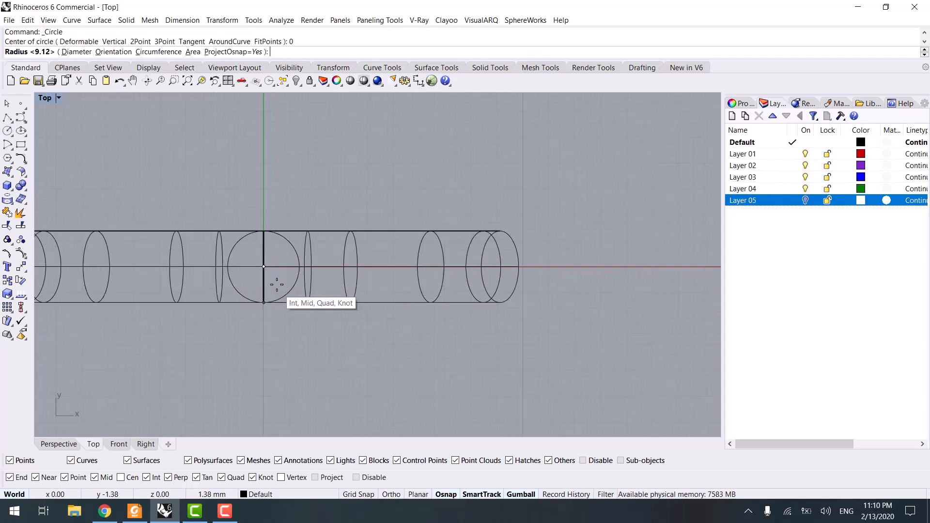
pyautogui.click(280, 285)
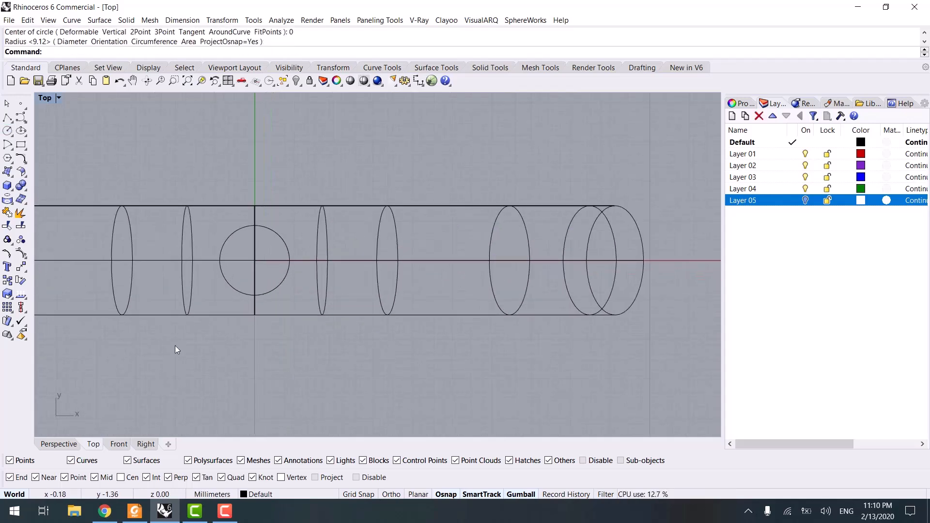
# - Select the small circle and move it straight up to sit just above the top of the ring
pyautogui.click(62, 444)
pyautogui.moveTo(290, 310); pyautogui.dragTo(417, 336, button='right')
pyautogui.click(395, 317)
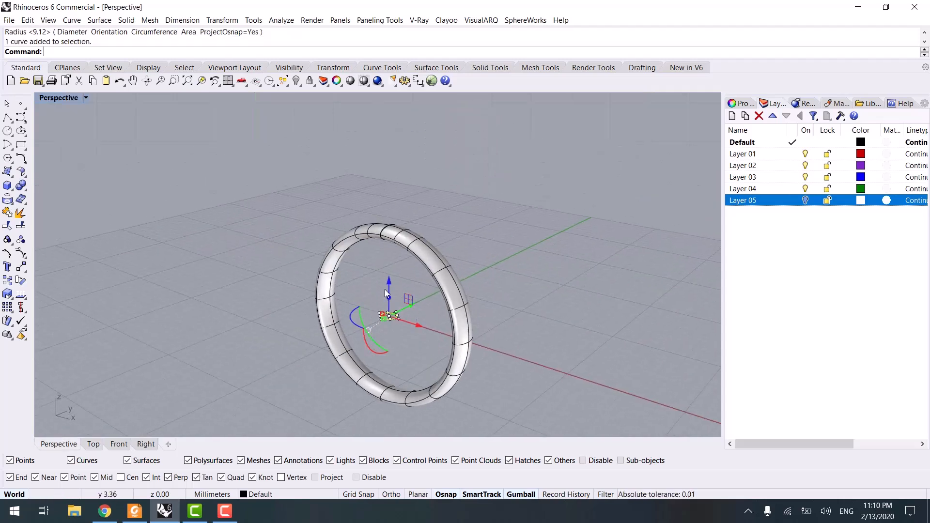
pyautogui.click(121, 444)
pyautogui.moveTo(272, 267)
pyautogui.mouseDown()
pyautogui.moveTo(286, 135)
pyautogui.moveTo(261, 261)
pyautogui.mouseUp()
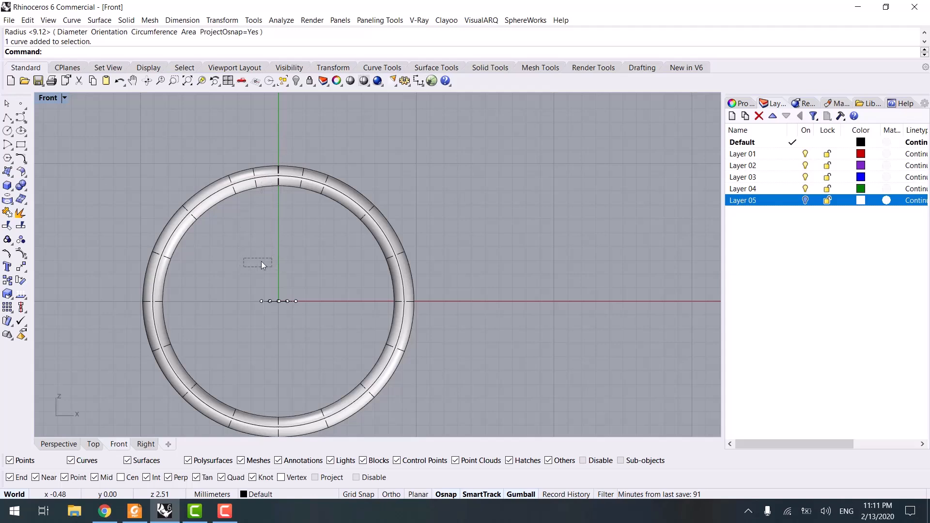
pyautogui.moveTo(262, 328); pyautogui.dragTo(264, 325)
pyautogui.moveTo(278, 271); pyautogui.dragTo(291, 126)
pyautogui.scroll(2, 310, 160)
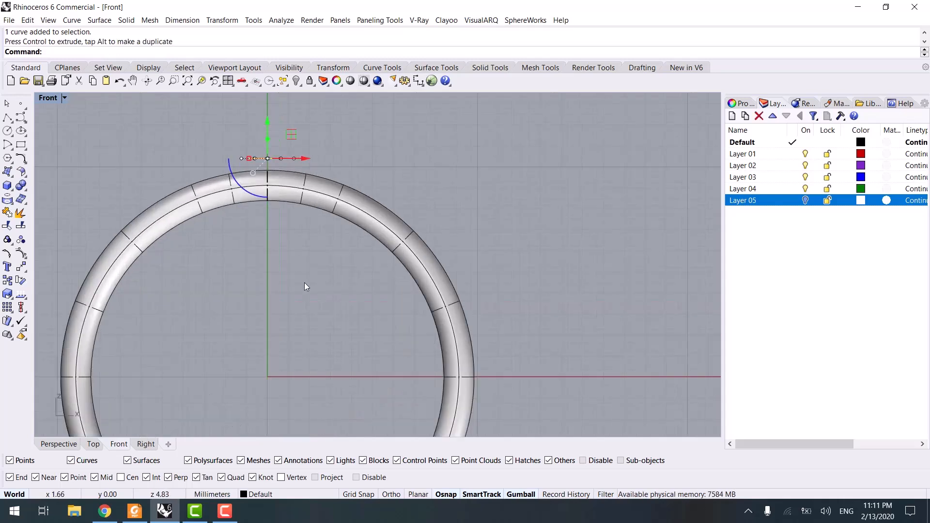
pyautogui.press('Escape')
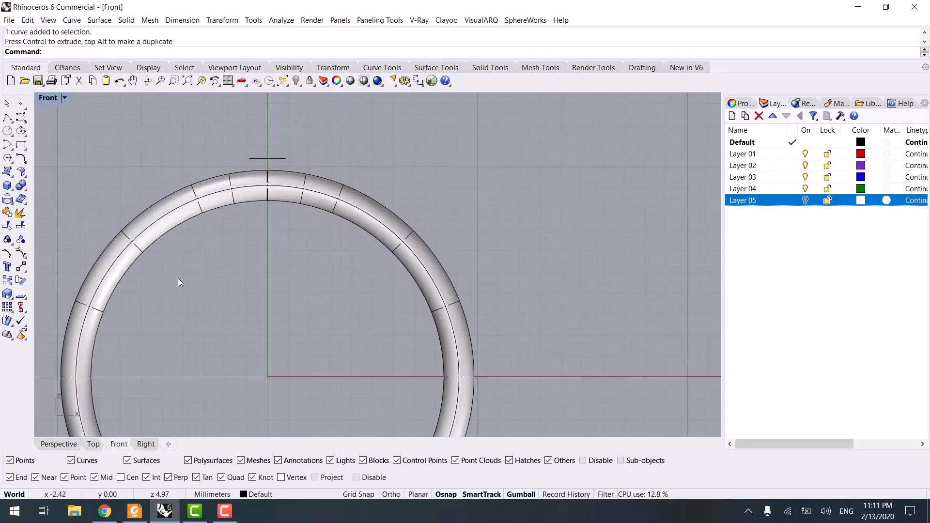
# - Draw a polyline from the origin to the small circle's left end, and another to its right end
pyautogui.click(7, 118)
pyautogui.write('0')
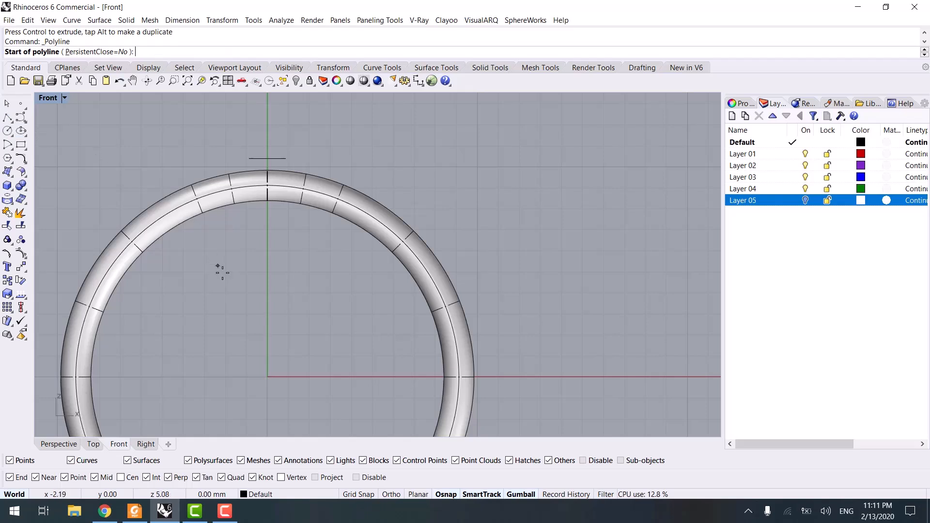
pyautogui.press('Return')
pyautogui.scroll(1, 204, 162)
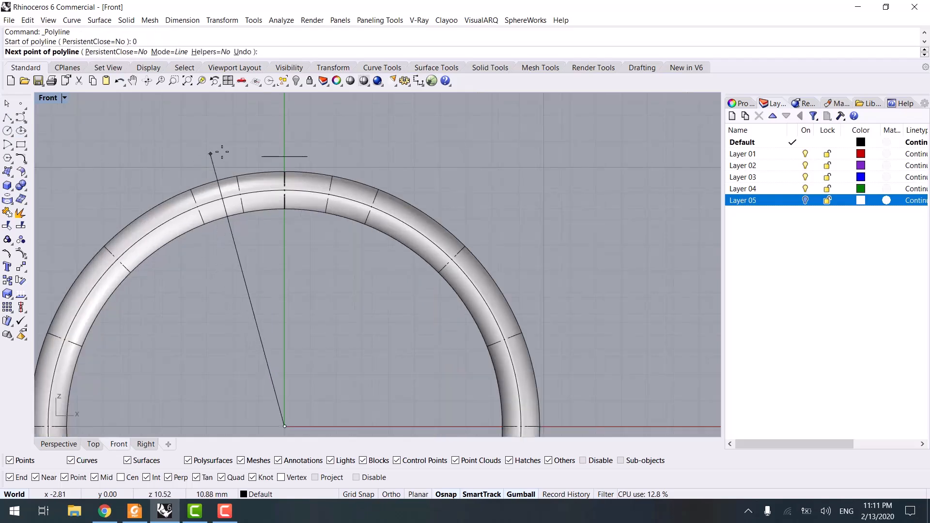
pyautogui.click(261, 157)
pyautogui.press('Return')
pyautogui.press('Return')
pyautogui.click(285, 424)
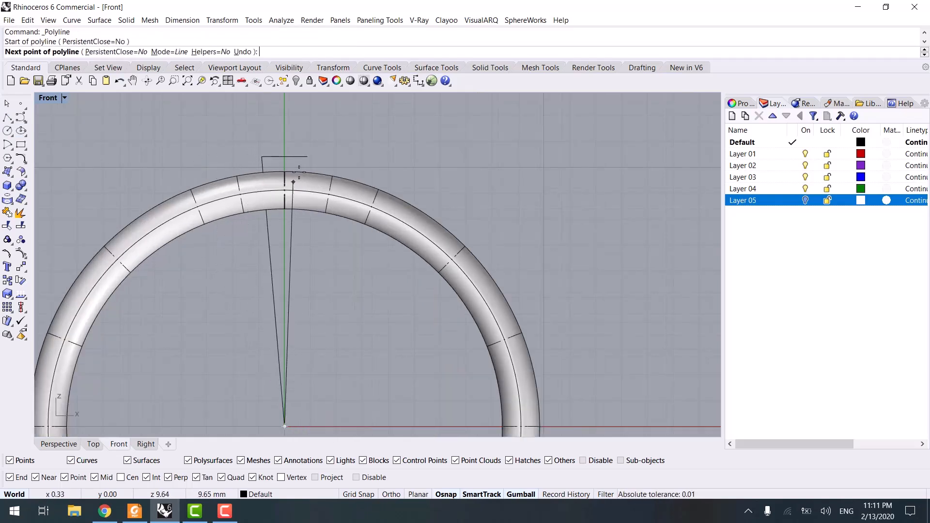
pyautogui.click(308, 156)
# - Draw a horizontal line crossing both slanted lines just below the inside of the ring
pyautogui.press('Return')
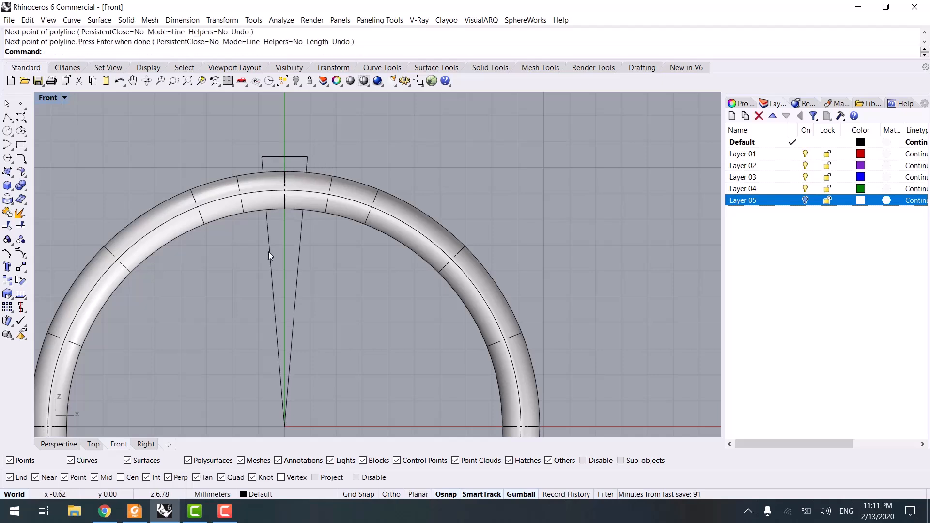
pyautogui.press('Return')
pyautogui.scroll(1, 268, 252)
pyautogui.click(262, 235)
pyautogui.press('F8')
pyautogui.keyDown('shift'); pyautogui.click(350, 235); pyautogui.keyUp('shift')
pyautogui.press('Return')
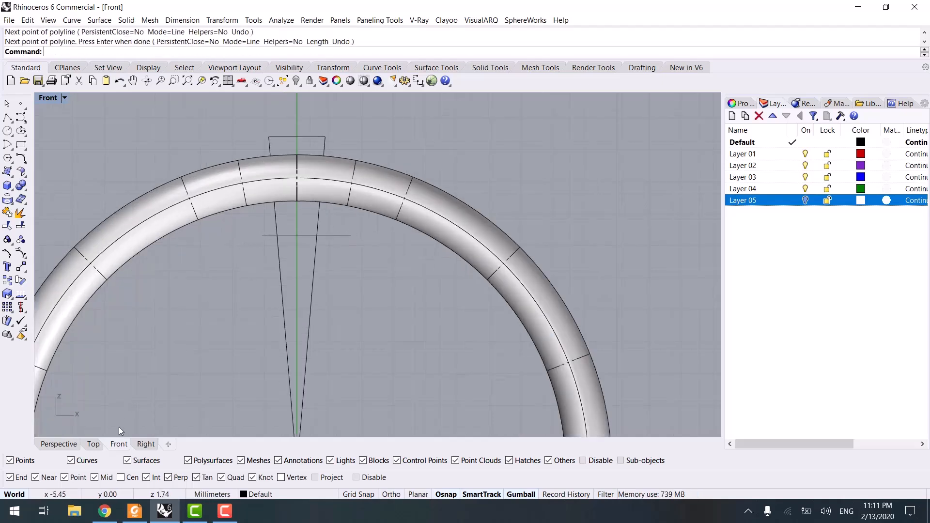
# - Draw a two-point circle between the intersections of the horizontal line with the slanted lines
pyautogui.click(68, 443)
pyautogui.scroll(6, 384, 260)
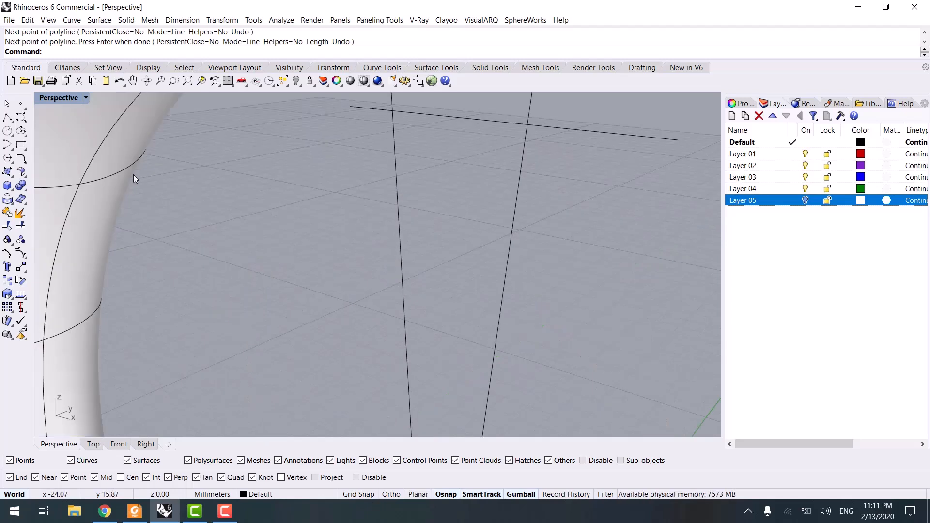
pyautogui.click(8, 133)
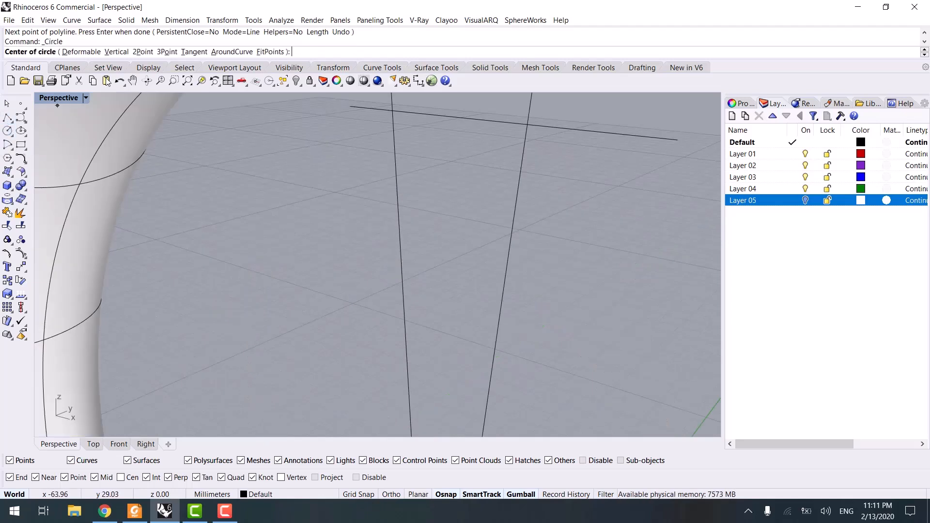
pyautogui.click(142, 52)
pyautogui.click(391, 111)
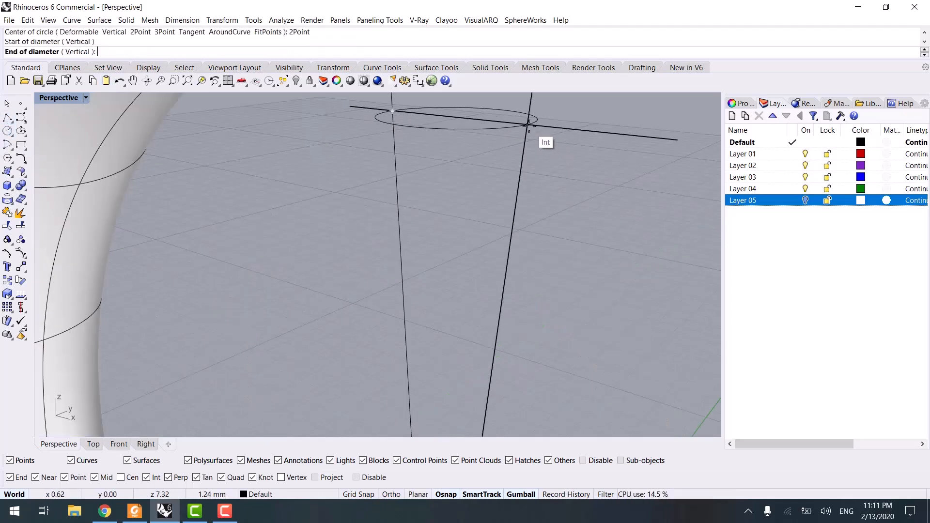
pyautogui.click(528, 125)
# - Select and delete the slanted and horizontal construction lines
pyautogui.moveTo(539, 175); pyautogui.dragTo(383, 218)
pyautogui.keyDown('shift'); pyautogui.click(565, 128); pyautogui.keyUp('shift')
pyautogui.keyDown('shift'); pyautogui.moveTo(582, 116); pyautogui.dragTo(560, 286, button='right'); pyautogui.keyUp('shift')
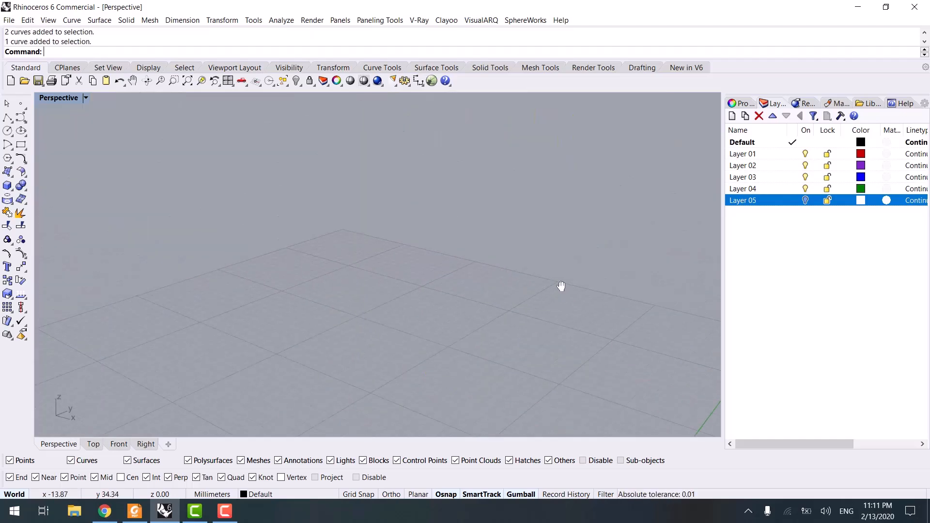
pyautogui.press('Delete')
pyautogui.scroll(-4, 532, 313)
pyautogui.moveTo(533, 313); pyautogui.dragTo(524, 298, button='right')
pyautogui.moveTo(453, 259); pyautogui.dragTo(504, 353)
pyautogui.write('loft')
pyautogui.press('Return')
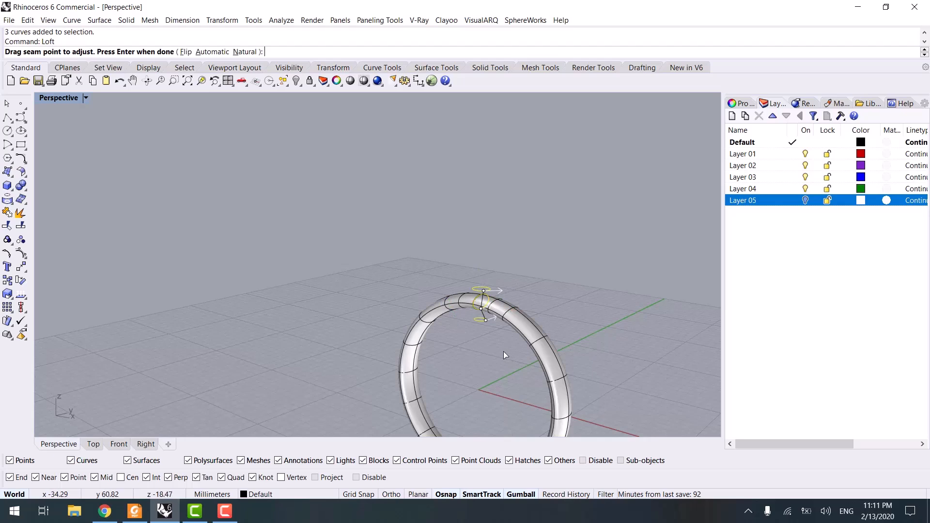
pyautogui.press('Return')
pyautogui.scroll(5, 478, 332)
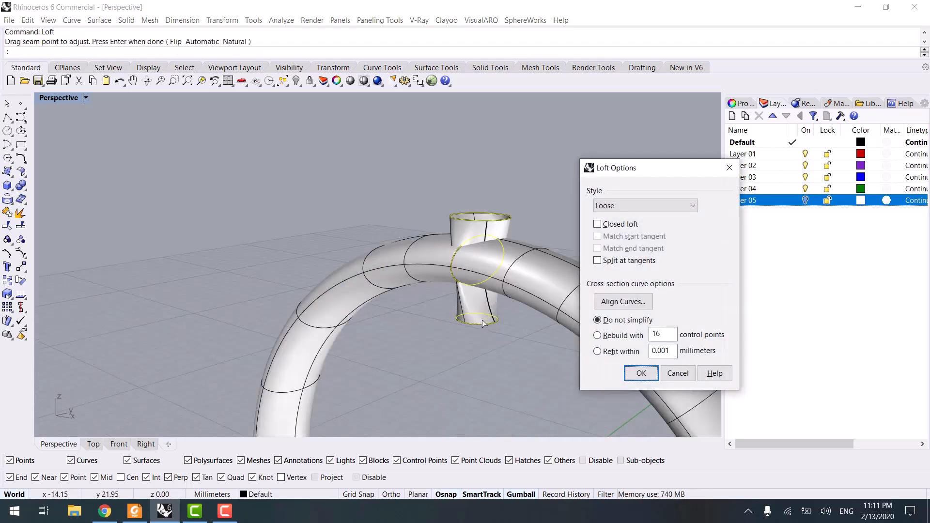
pyautogui.press('Escape')
pyautogui.press('Escape')
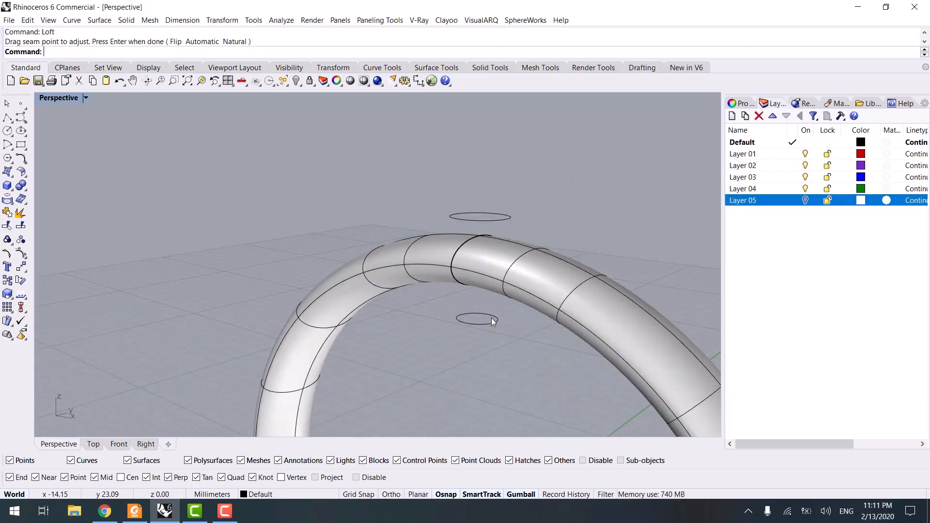
# - Loft the small circle to the upper circle and cap the lofted surface into a closed setting
pyautogui.moveTo(479, 310); pyautogui.dragTo(510, 304)
pyautogui.keyDown('shift'); pyautogui.moveTo(427, 176); pyautogui.dragTo(539, 238); pyautogui.keyUp('shift')
pyautogui.press('Return')
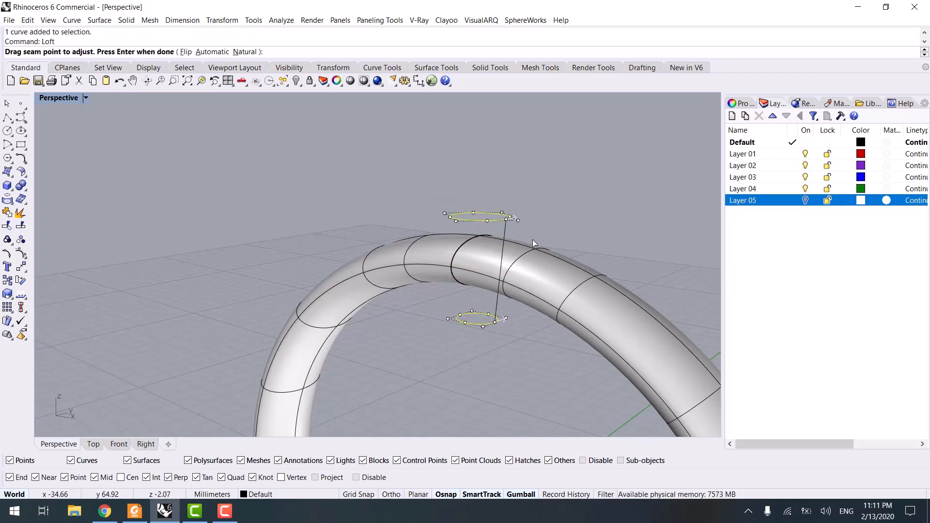
pyautogui.press('Return')
pyautogui.press('Return')
pyautogui.press('Return')
pyautogui.click(483, 309)
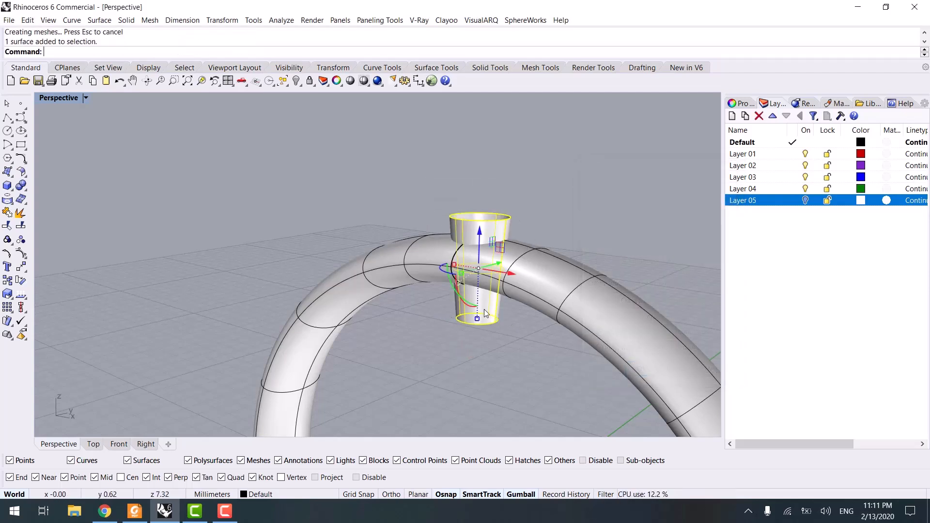
pyautogui.write('Cap')
pyautogui.press('Return')
# - Inspect the capped setting in the perspective and front views and compare it with the reference ring image in Jewelry.pdf
pyautogui.scroll(-7, 470, 347)
pyautogui.keyDown('shift'); pyautogui.moveTo(470, 347); pyautogui.dragTo(453, 315, button='right'); pyautogui.keyUp('shift')
pyautogui.click(454, 316)
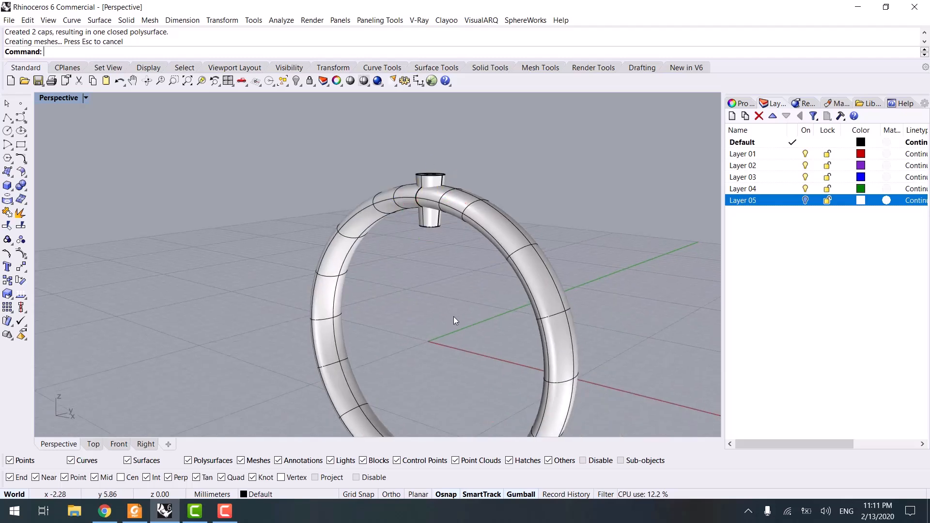
pyautogui.click(436, 225)
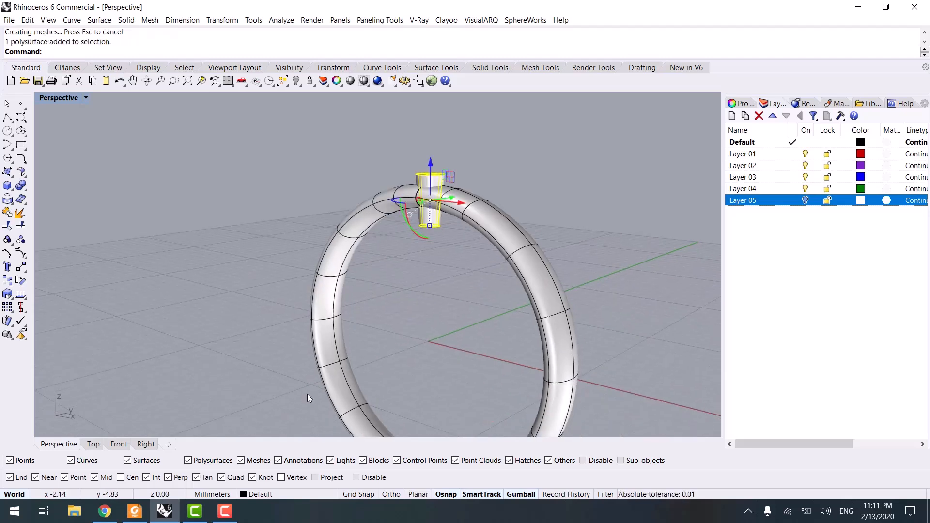
pyautogui.click(116, 446)
pyautogui.scroll(-2, 292, 342)
pyautogui.scroll(-2, 314, 345)
pyautogui.moveTo(315, 345); pyautogui.dragTo(325, 273, button='right')
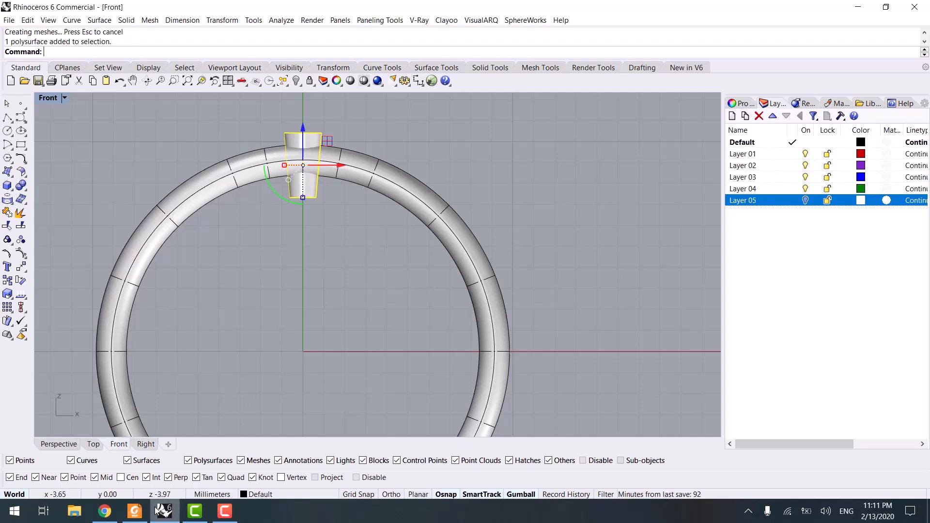
pyautogui.click(138, 514)
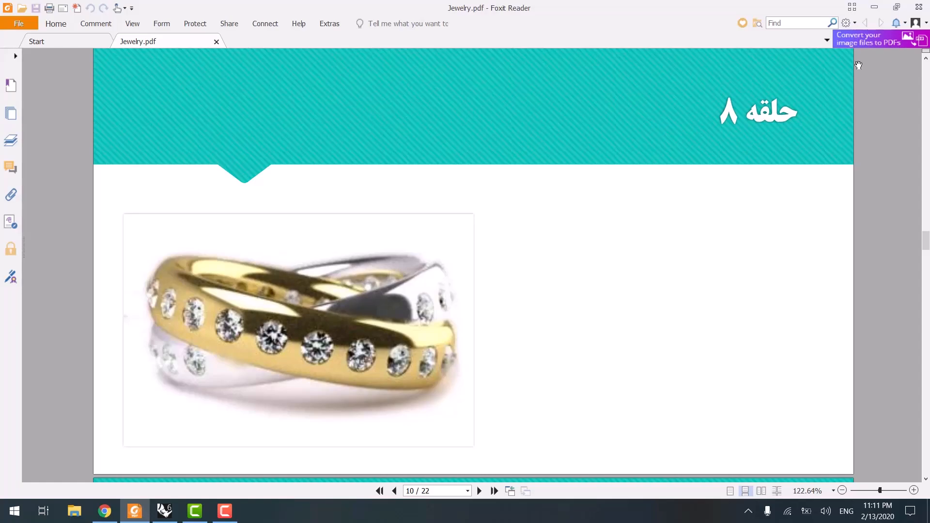
pyautogui.hotkey('alt', 'Tab')
# - Undo the setting and its construction geometry, leaving only the small circle above the ring
pyautogui.hotkey('ctrl', 'z')
pyautogui.hotkey('ctrl', 'z')
pyautogui.hotkey('ctrl', 'z')
pyautogui.hotkey('ctrl', 'z')
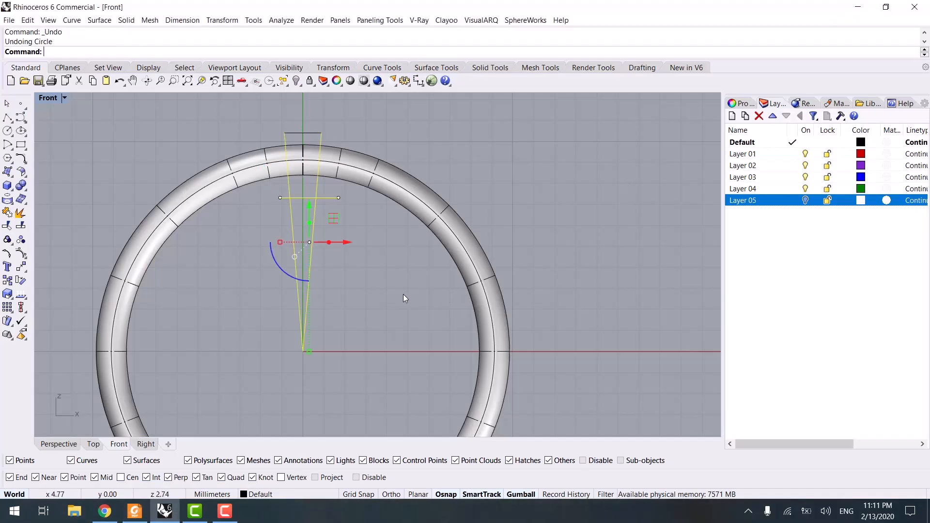
pyautogui.click(58, 444)
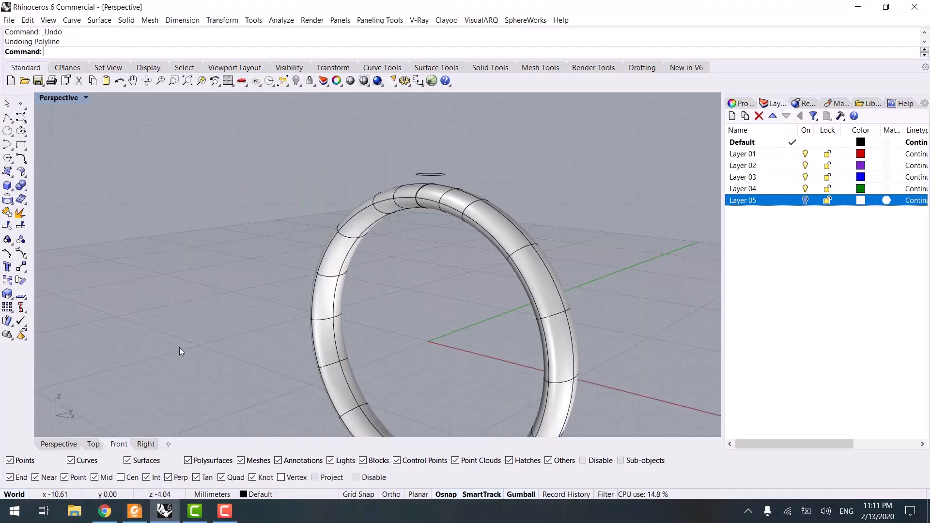
pyautogui.moveTo(414, 205)
pyautogui.mouseDown(button='right')
pyautogui.moveTo(428, 179)
pyautogui.moveTo(420, 193)
pyautogui.mouseUp(button='right')
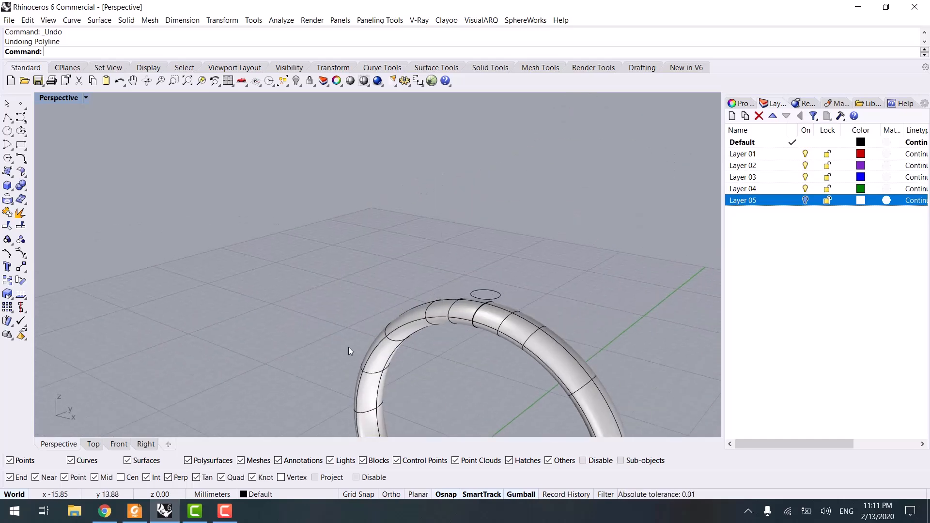
pyautogui.click(118, 443)
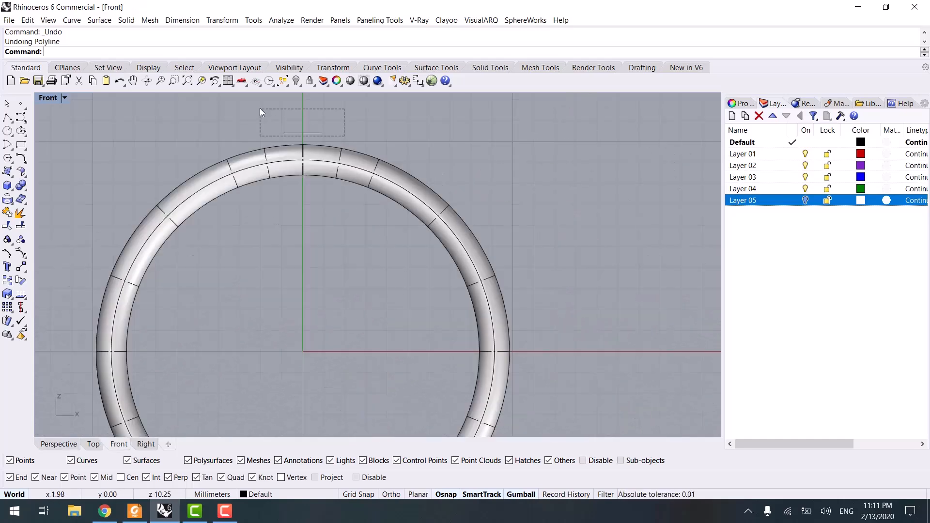
# - Polar-array the small circle around the origin with 20 items filling 360 degrees
pyautogui.moveTo(259, 108); pyautogui.dragTo(259, 109)
pyautogui.write('arrayp')
pyautogui.press('Return')
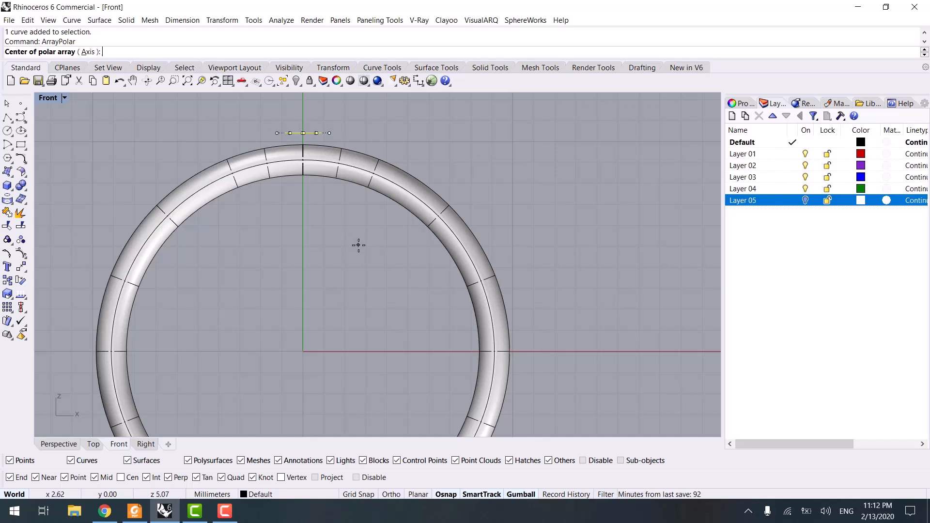
pyautogui.write('0')
pyautogui.press('Return')
pyautogui.write('2')
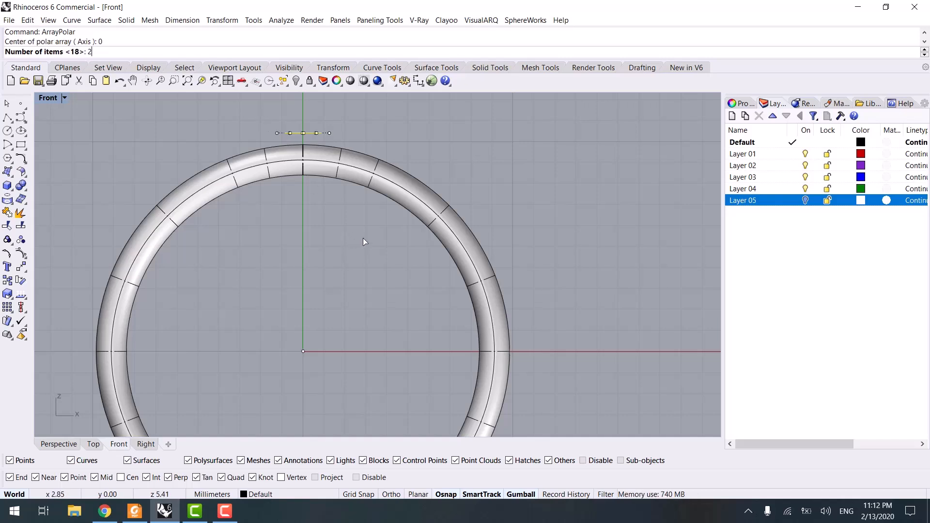
pyautogui.write('2')
pyautogui.press('Return')
pyautogui.press('Return')
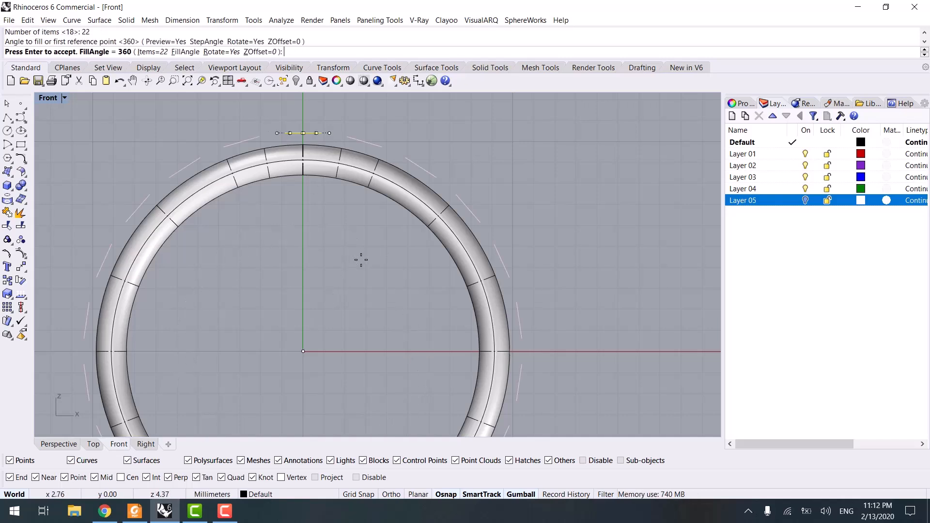
pyautogui.click(154, 52)
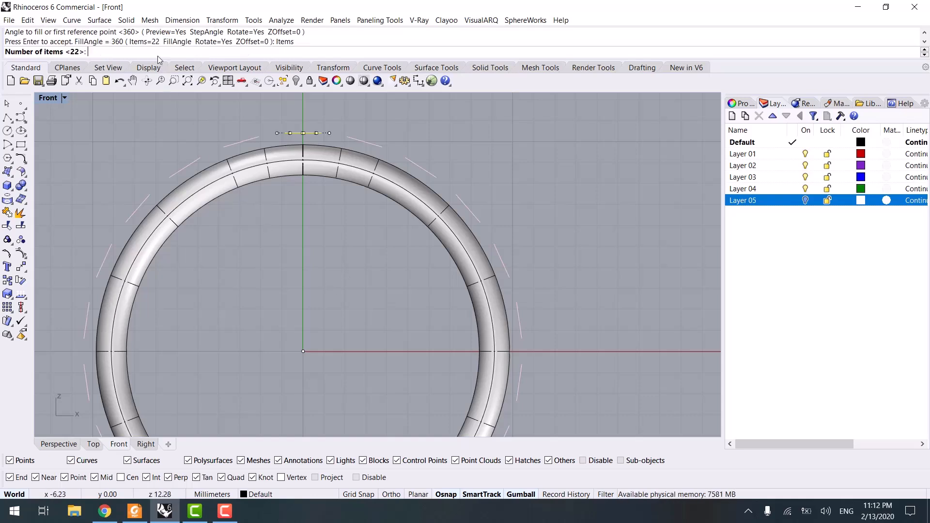
pyautogui.write('20')
pyautogui.press('Return')
pyautogui.press('Return')
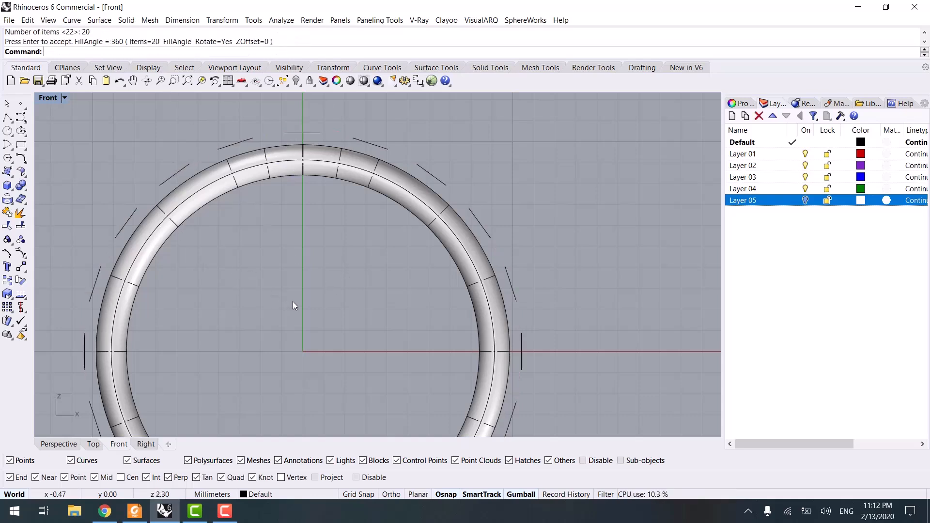
# - Select all 20 circles and extrude them about 9 mm toward the ring's centre with the gumball
pyautogui.scroll(-3, 293, 301)
pyautogui.write('SEl')
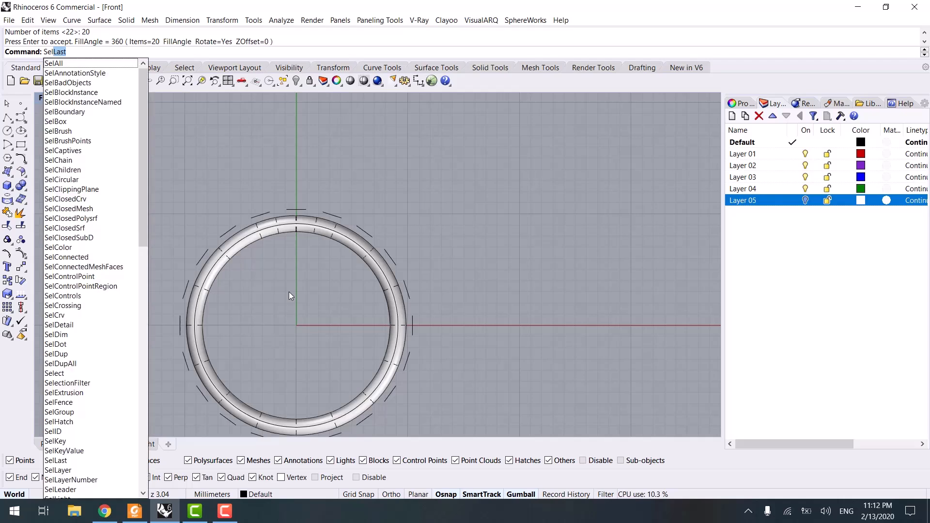
pyautogui.press('Return')
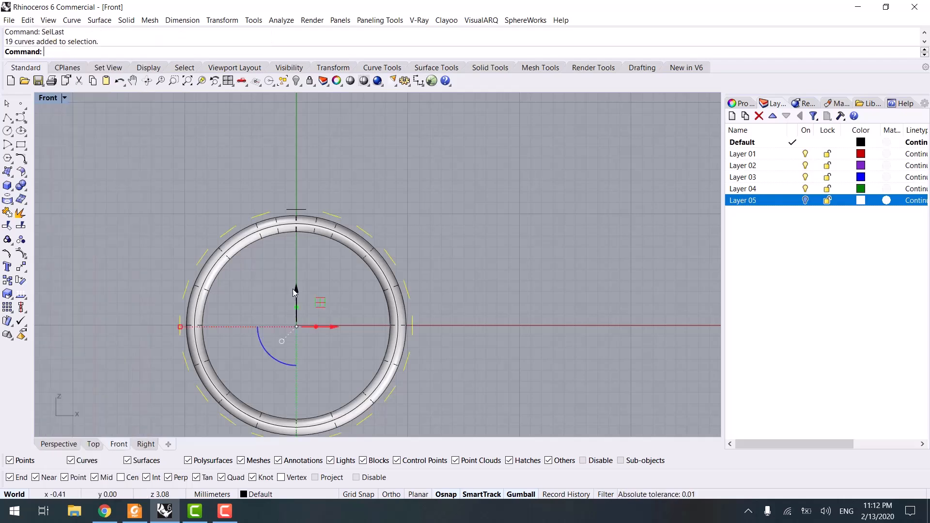
pyautogui.scroll(3, 309, 199)
pyautogui.moveTo(236, 185); pyautogui.dragTo(322, 224)
pyautogui.scroll(-5, 213, 361)
pyautogui.click(69, 444)
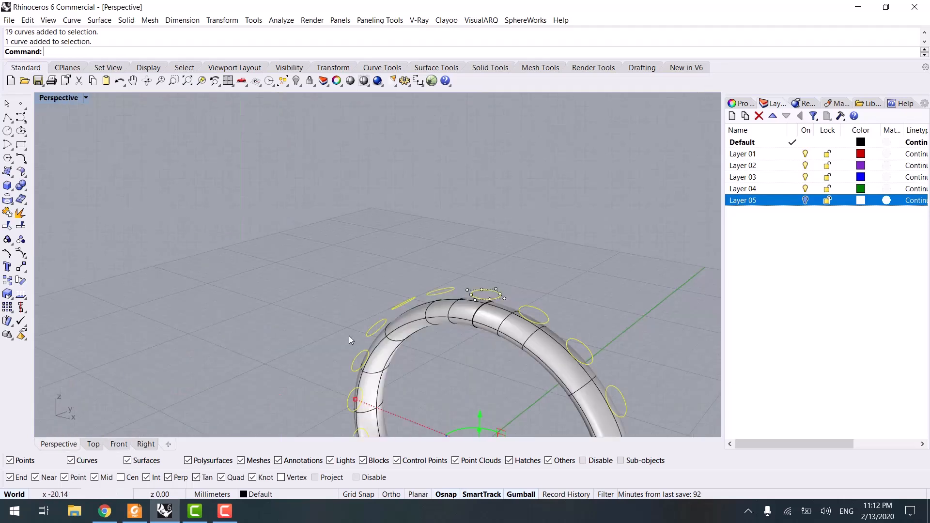
pyautogui.moveTo(349, 335); pyautogui.dragTo(332, 258, button='right')
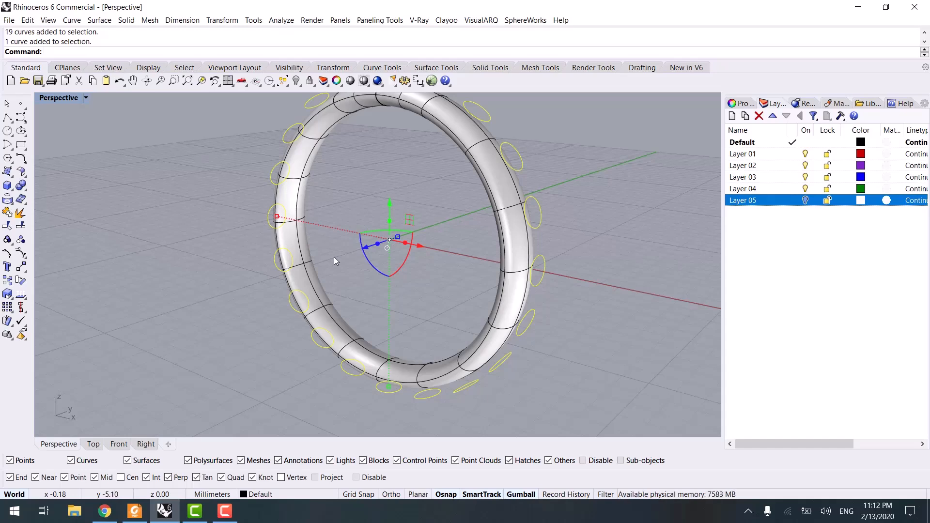
pyautogui.keyDown('ctrl'); pyautogui.keyDown('shift'); pyautogui.moveTo(277, 216); pyautogui.dragTo(277, 216); pyautogui.keyUp('shift'); pyautogui.keyUp('ctrl')
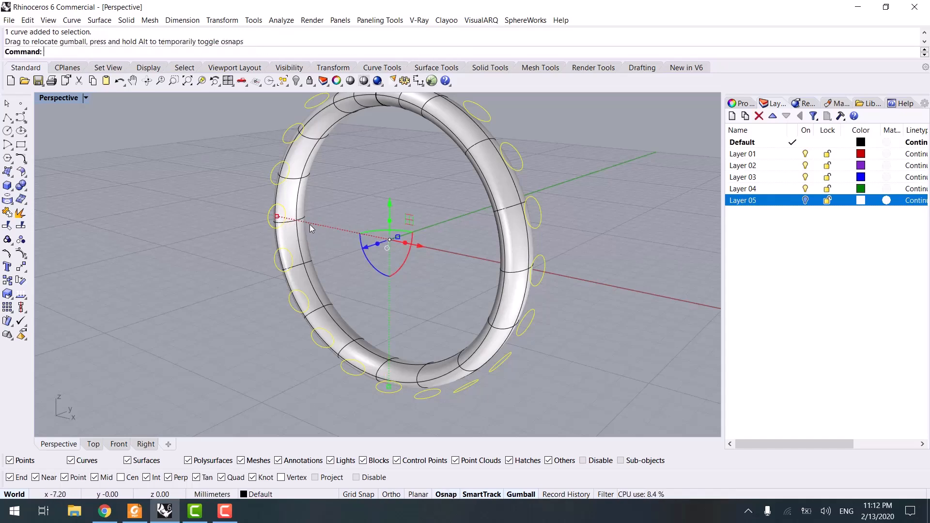
pyautogui.keyDown('shift'); pyautogui.moveTo(310, 225); pyautogui.dragTo(378, 247, button='right'); pyautogui.keyUp('shift')
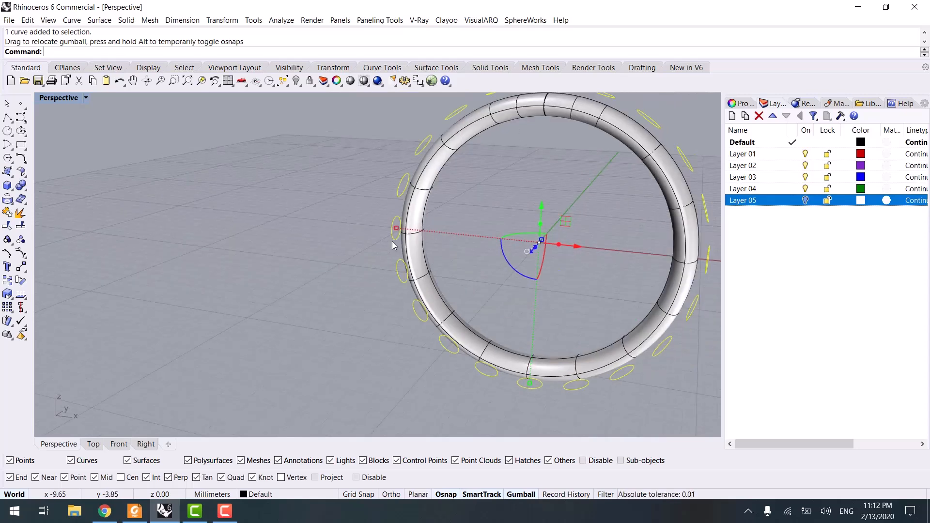
pyautogui.keyDown('shift'); pyautogui.moveTo(397, 229); pyautogui.dragTo(413, 228); pyautogui.keyUp('shift')
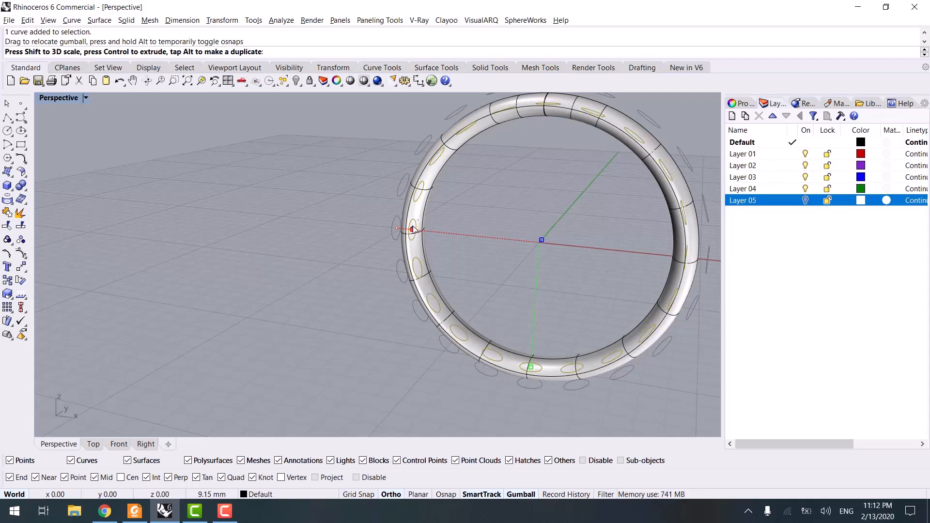
pyautogui.scroll(-6, 312, 246)
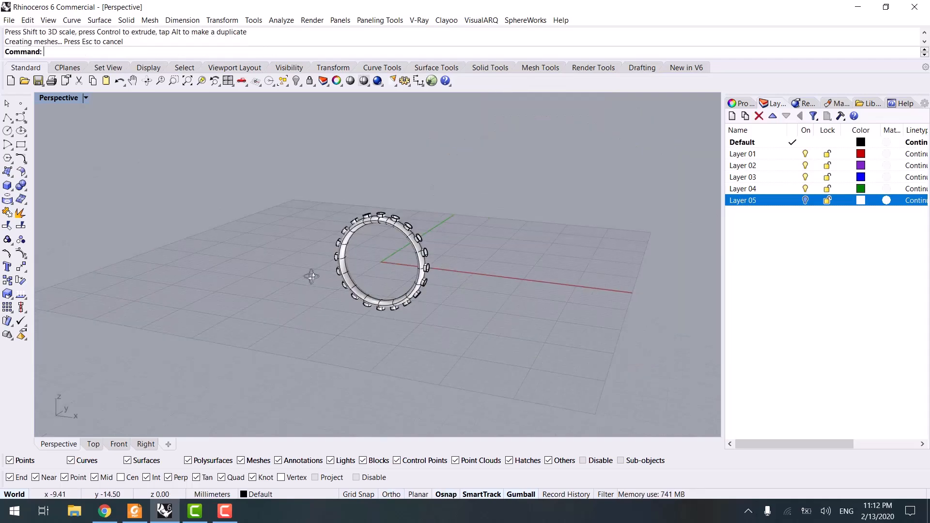
# - Select the 20 extruded surfaces and cap them into closed cylinders
pyautogui.moveTo(312, 246); pyautogui.dragTo(405, 268, button='right')
pyautogui.moveTo(513, 266); pyautogui.dragTo(295, 260, button='right')
pyautogui.scroll(7, 407, 260)
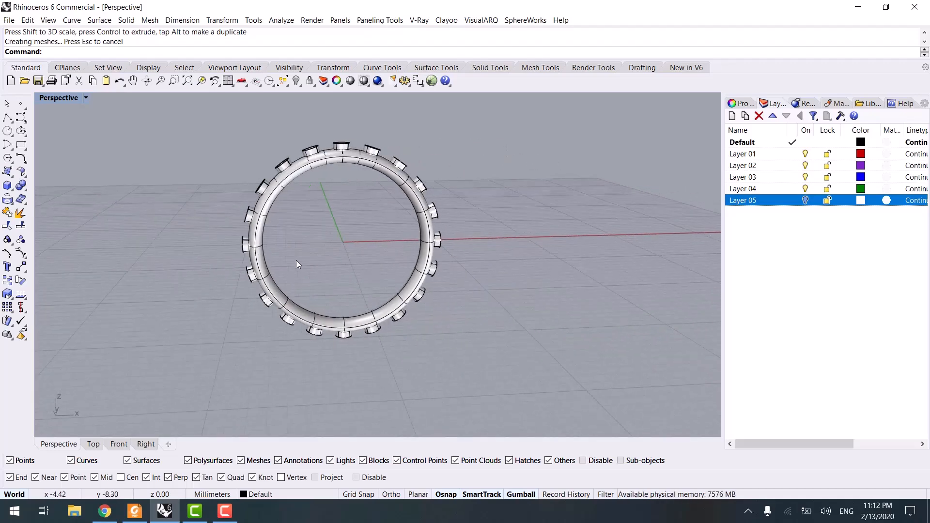
pyautogui.scroll(7, 295, 260)
pyautogui.write('lLast')
pyautogui.press('Return')
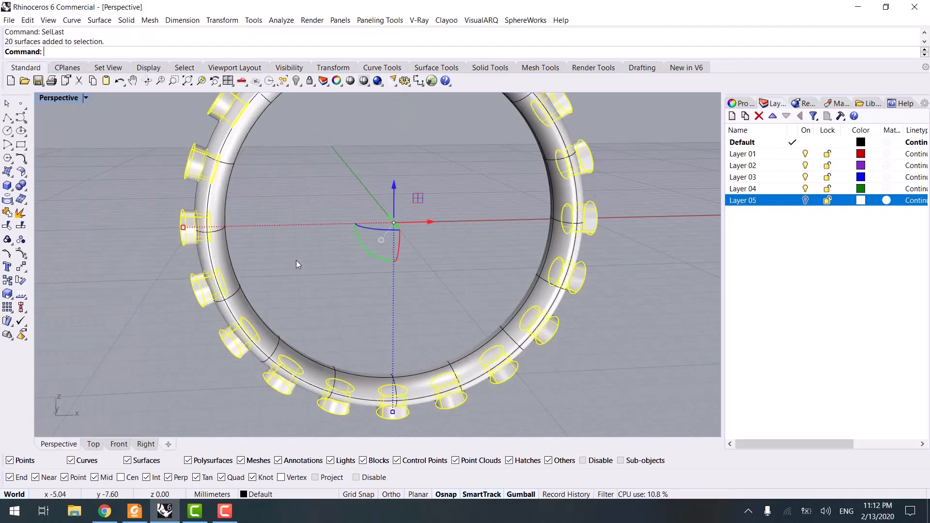
pyautogui.press('Return')
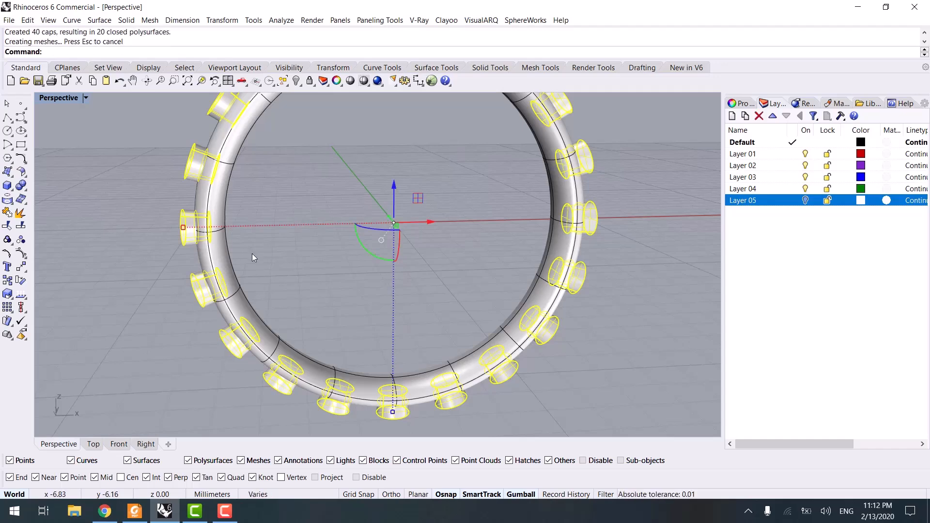
# - Group the 20 cylinders and Boolean-difference them from the ring band to cut the stone holes
pyautogui.hotkey('ctrl', 'g')
pyautogui.click(280, 177)
pyautogui.click(235, 152)
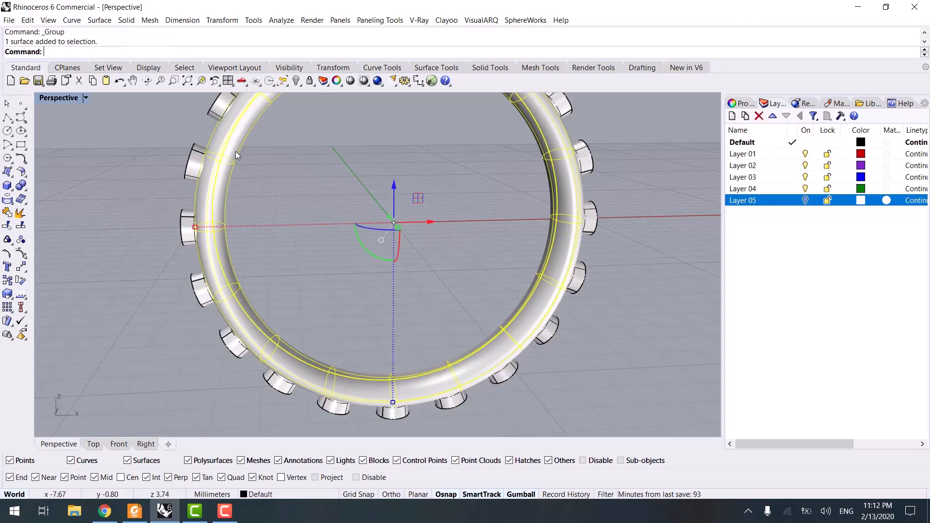
pyautogui.scroll(-7, 307, 211)
pyautogui.moveTo(307, 211)
pyautogui.keyDown('shift'); pyautogui.mouseDown(button='right')
pyautogui.moveTo(300, 198)
pyautogui.moveTo(293, 212)
pyautogui.mouseUp(button='right'); pyautogui.keyUp('shift')
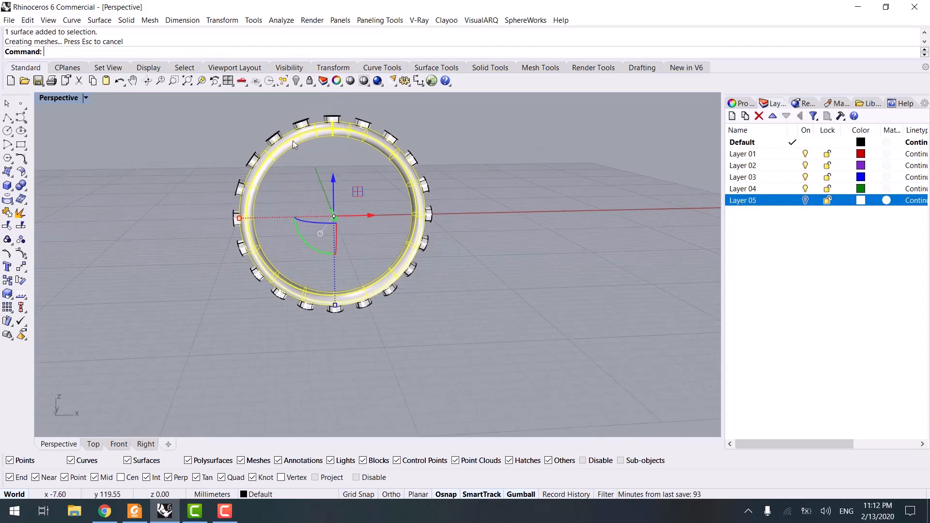
pyautogui.click(21, 192)
pyautogui.click(48, 190)
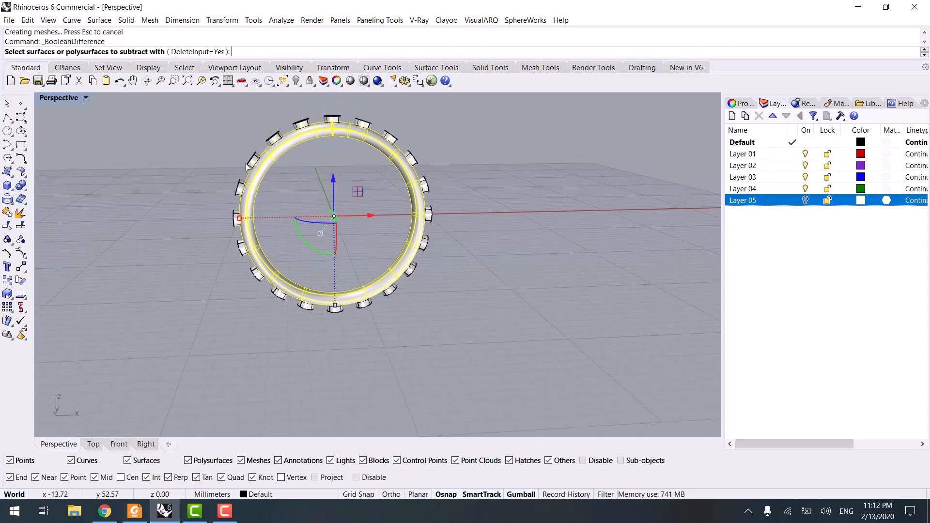
pyautogui.click(252, 159)
pyautogui.press('Return')
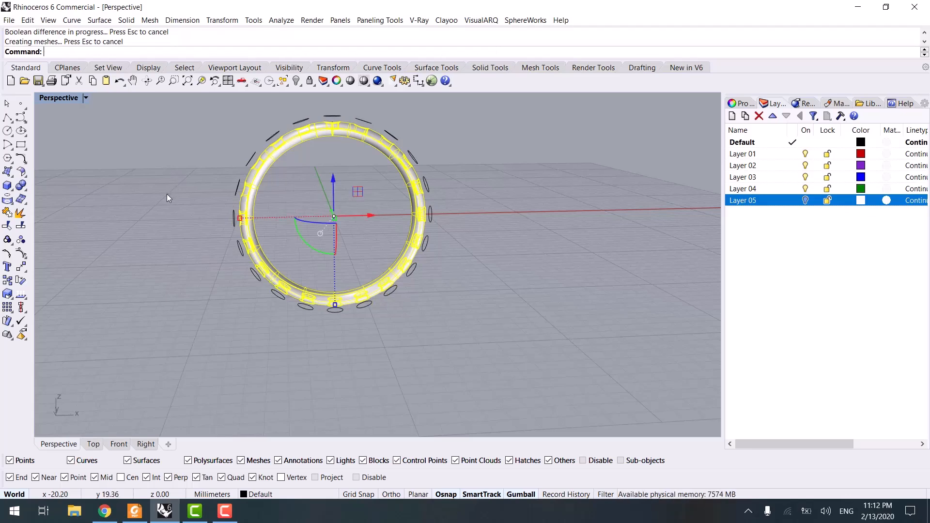
# - Select the ring, invert the selection, and delete all leftover curves
pyautogui.scroll(2, 268, 186)
pyautogui.scroll(2, 268, 187)
pyautogui.click(263, 158)
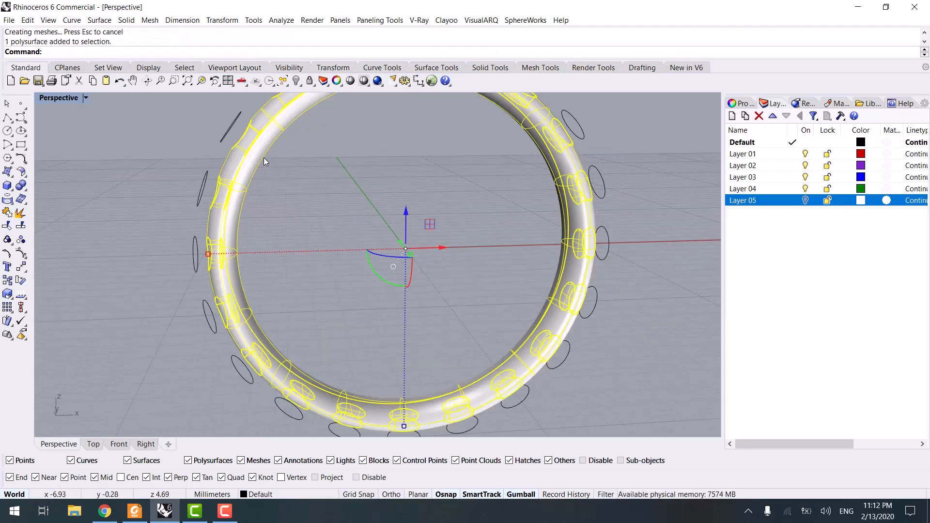
pyautogui.write('IN')
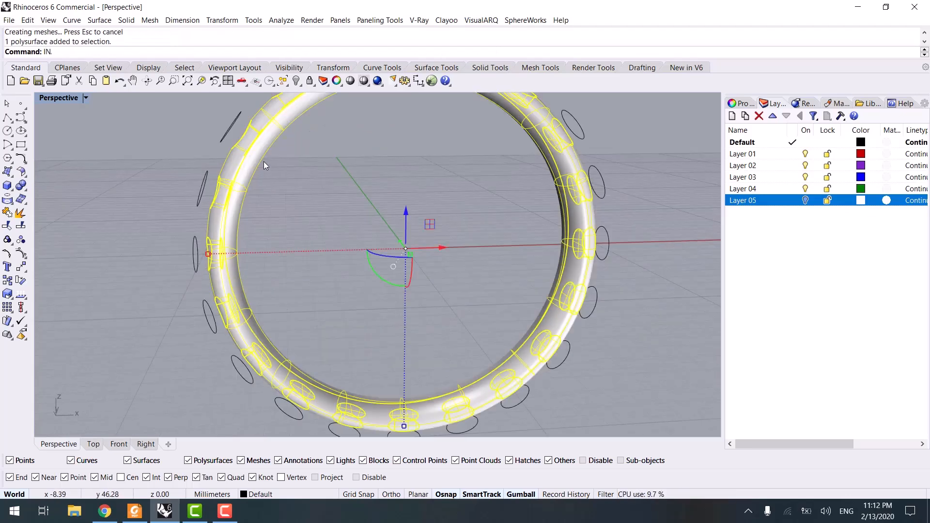
pyautogui.write('vert')
pyautogui.press('Return')
pyautogui.scroll(-6, 263, 161)
pyautogui.moveTo(264, 163); pyautogui.dragTo(254, 210, button='right')
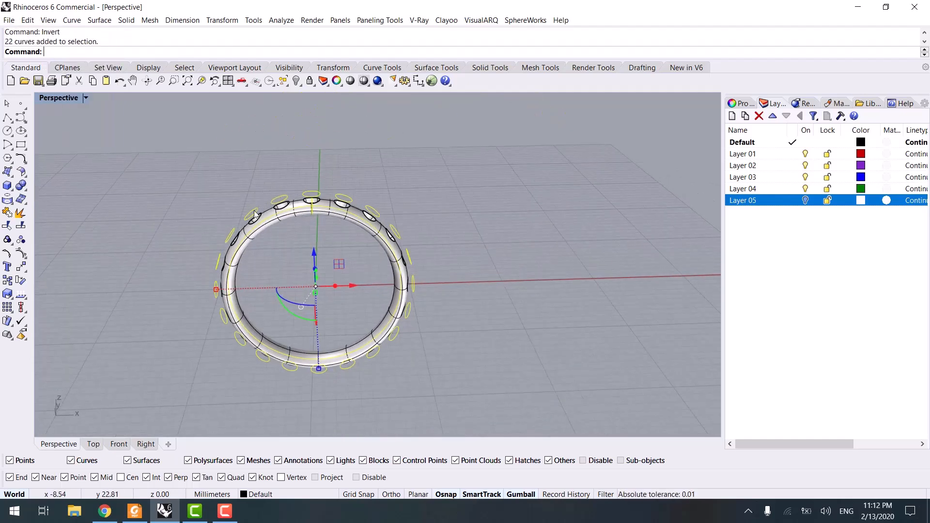
pyautogui.moveTo(310, 234); pyautogui.dragTo(245, 266, button='right')
pyautogui.press('Delete')
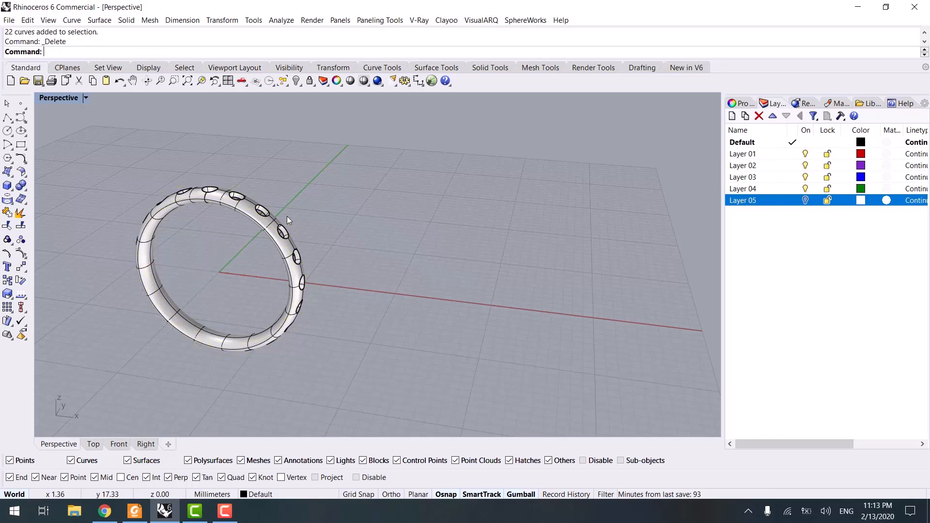
pyautogui.click(107, 444)
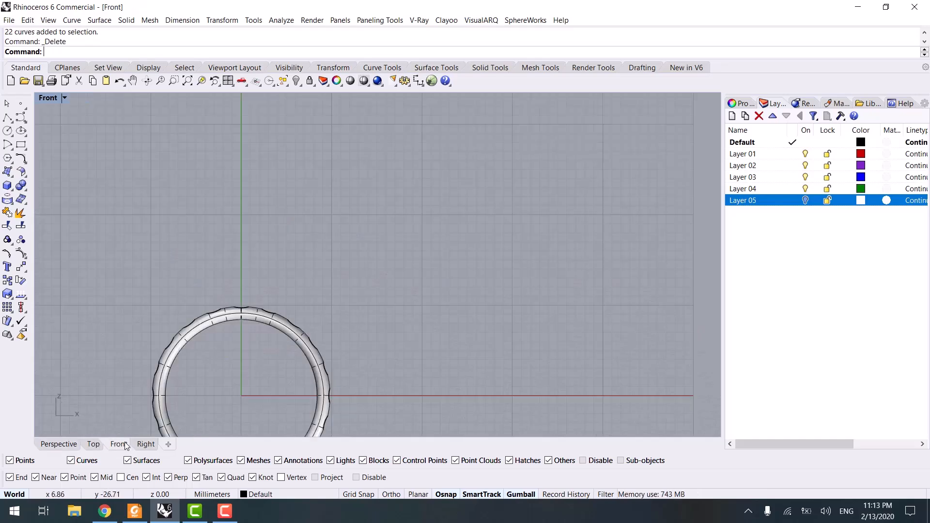
# - Rotate a duplicate of the ring band with the gumball so a second band crosses the first at an angle
pyautogui.moveTo(238, 341); pyautogui.dragTo(238, 215, button='right')
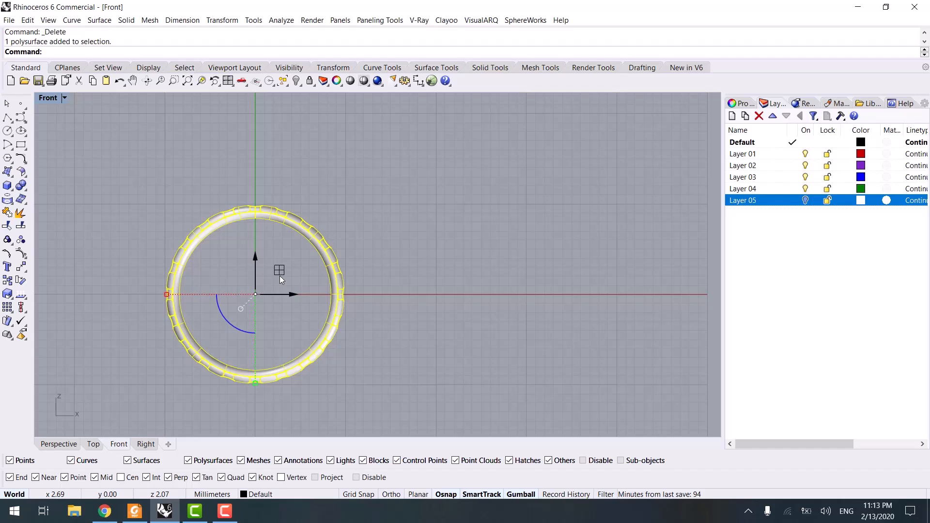
pyautogui.moveTo(257, 255); pyautogui.dragTo(257, 236)
pyautogui.click(56, 446)
pyautogui.moveTo(88, 419); pyautogui.dragTo(278, 361, button='right')
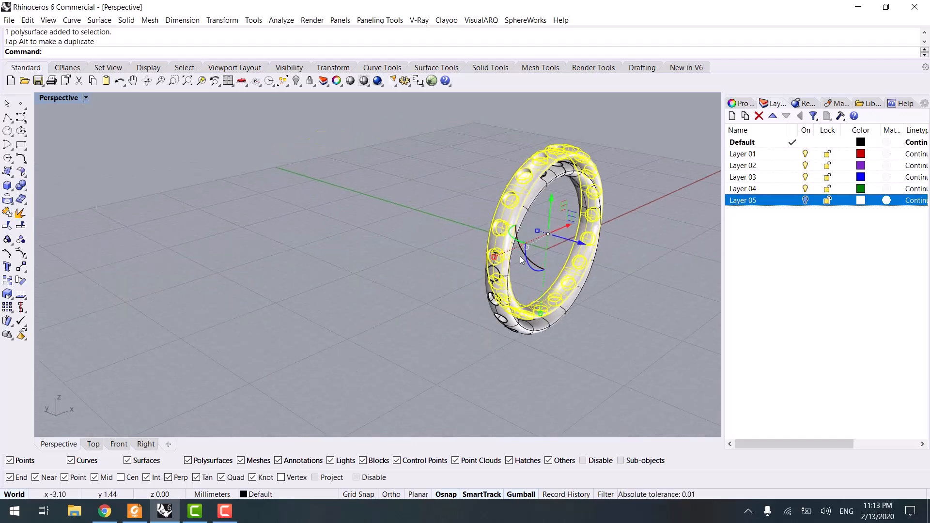
pyautogui.scroll(5, 522, 260)
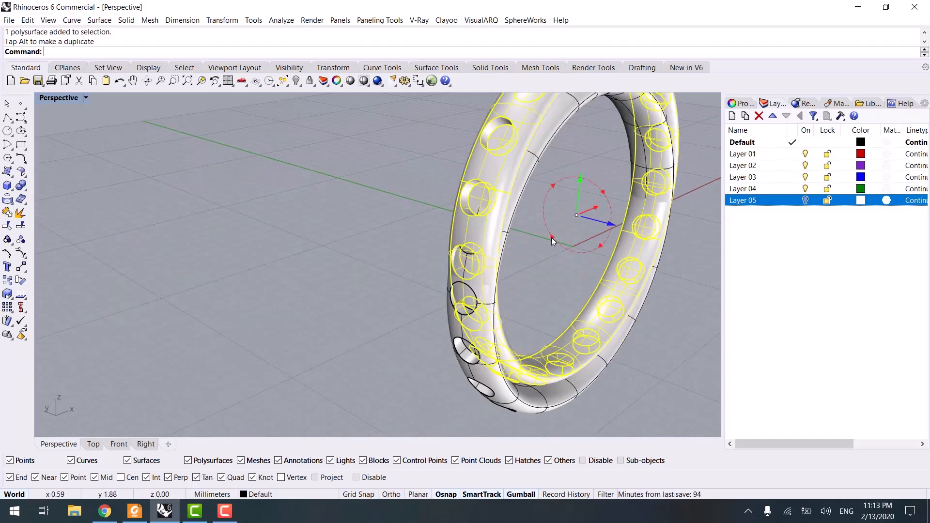
pyautogui.moveTo(551, 237); pyautogui.dragTo(559, 249)
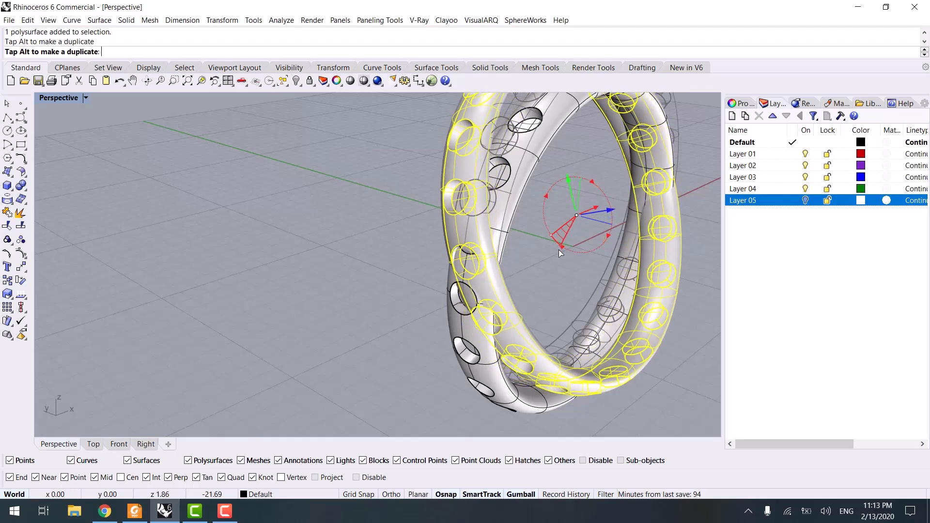
# - Rotate the selected band further with the gumball to adjust the crossing angle between the two bands
pyautogui.click(377, 307)
pyautogui.scroll(-5, 388, 306)
pyautogui.moveTo(399, 306); pyautogui.dragTo(263, 261, button='right')
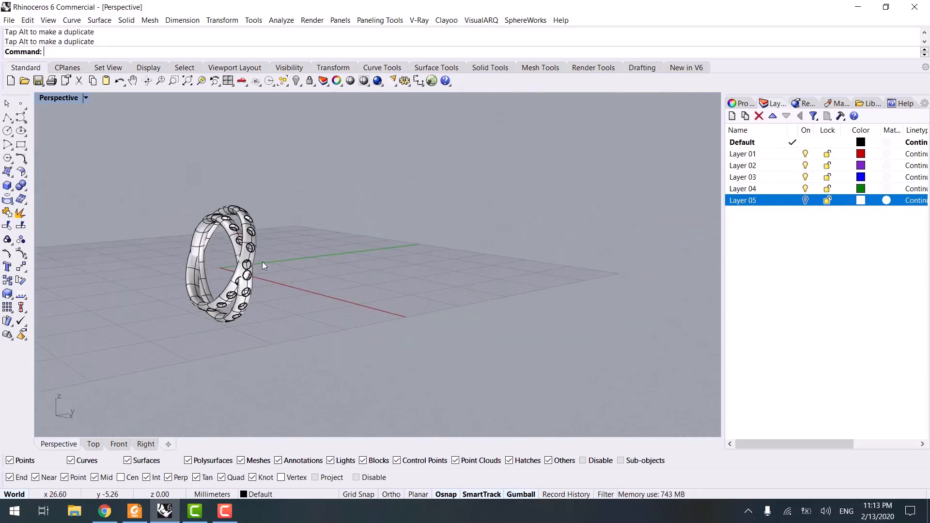
pyautogui.scroll(5, 273, 208)
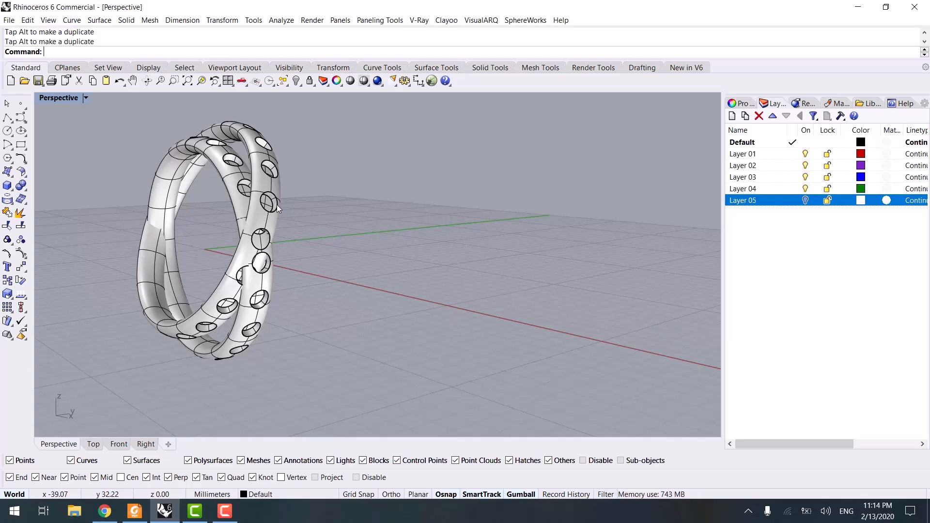
pyautogui.click(266, 158)
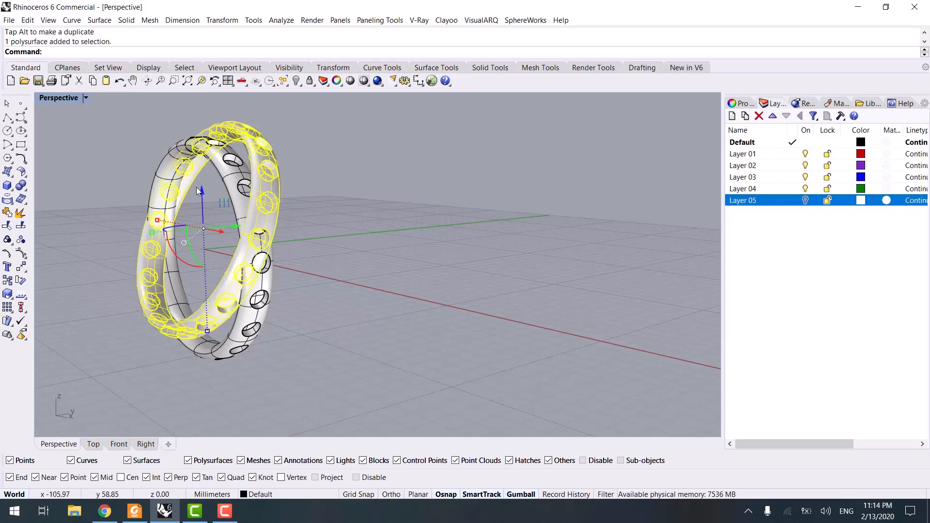
pyautogui.moveTo(200, 191); pyautogui.dragTo(259, 277)
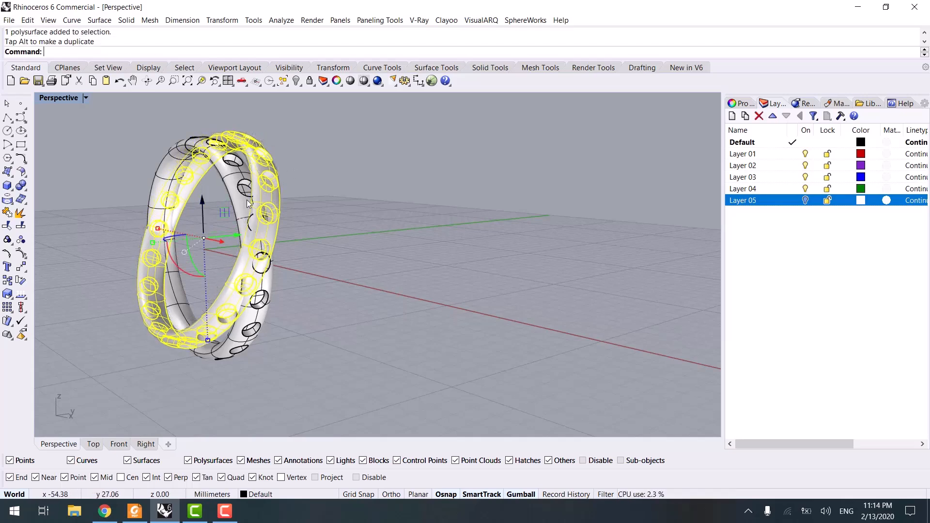
pyautogui.press('Escape')
# - Move the tilted band in the side view so it centres on the upright band
pyautogui.moveTo(259, 277); pyautogui.dragTo(364, 316, button='right')
pyautogui.click(93, 443)
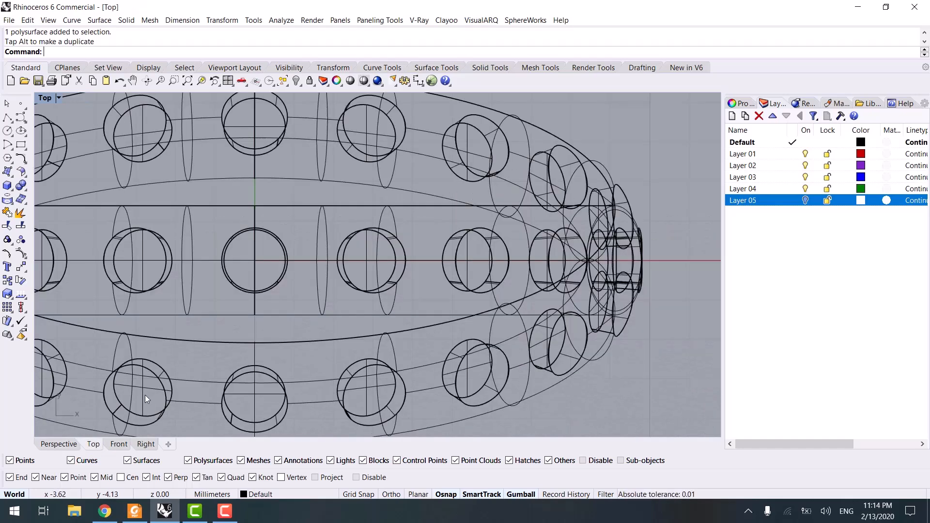
pyautogui.scroll(-2, 146, 394)
pyautogui.moveTo(145, 394); pyautogui.dragTo(288, 265, button='right')
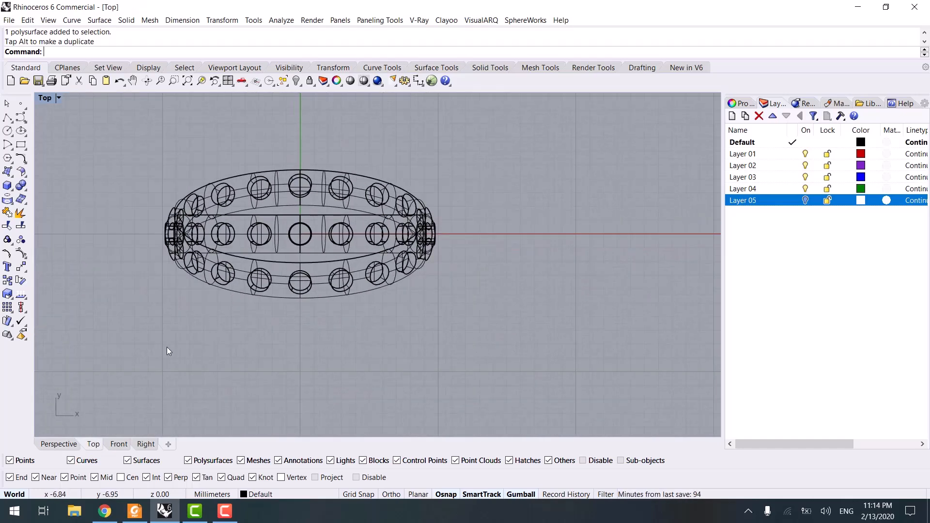
pyautogui.click(118, 443)
pyautogui.click(147, 444)
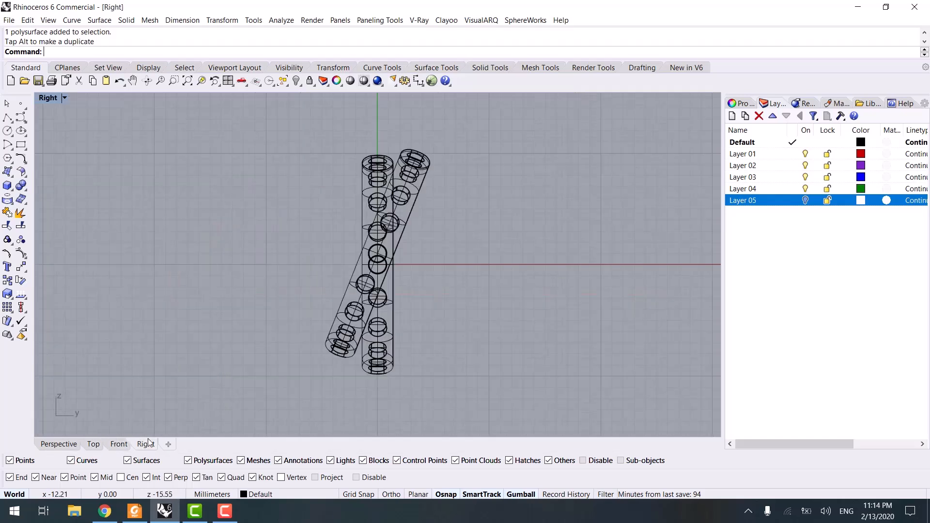
pyautogui.click(417, 173)
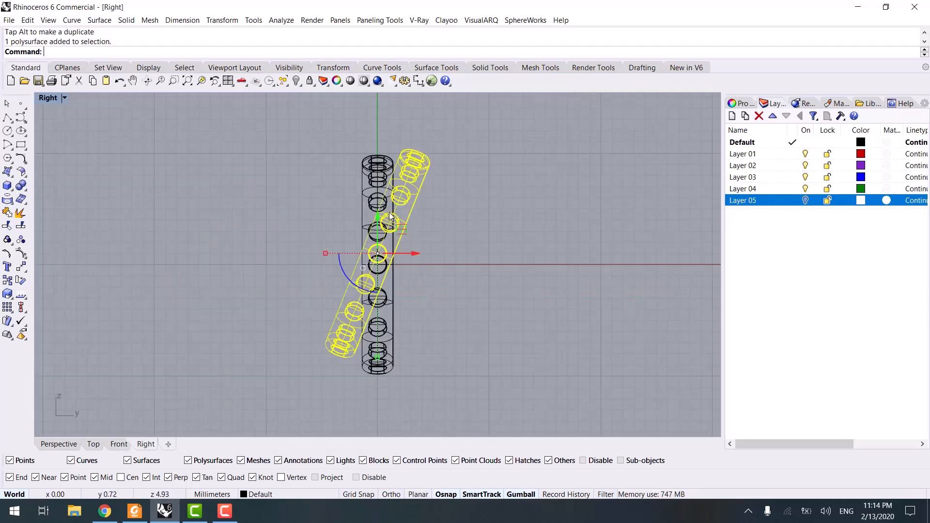
pyautogui.moveTo(385, 212); pyautogui.dragTo(377, 230)
# - Select both bands and rotate them in the side view so they cross symmetrically in an X
pyautogui.click(442, 251)
pyautogui.moveTo(441, 251); pyautogui.dragTo(361, 285)
pyautogui.moveTo(403, 268); pyautogui.dragTo(367, 235, button='right')
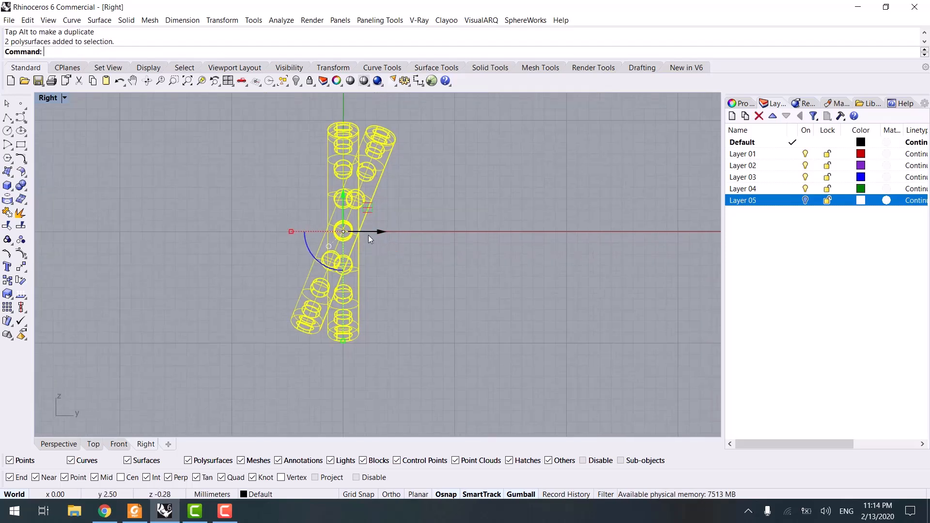
pyautogui.moveTo(309, 250); pyautogui.dragTo(291, 264)
pyautogui.click(203, 367)
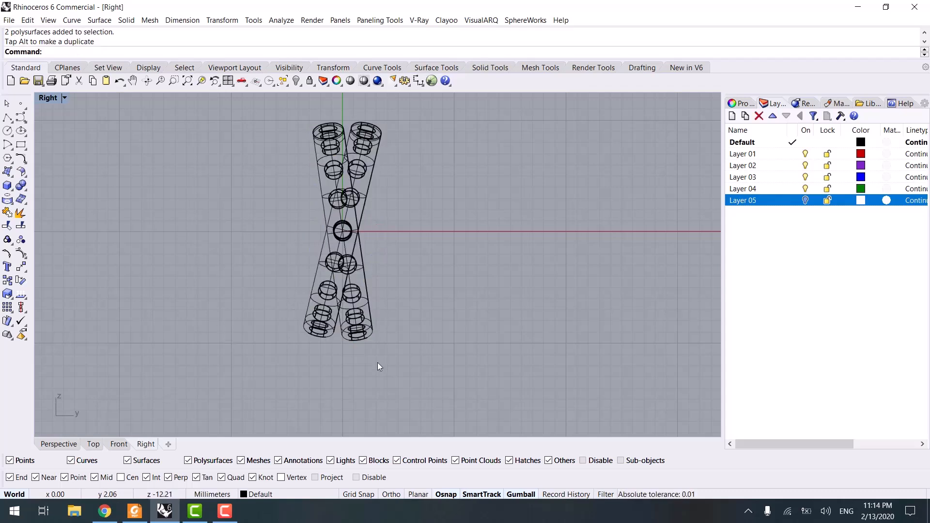
# - Assign the existing Metal material to one of the two bands
pyautogui.click(60, 444)
pyautogui.moveTo(194, 382)
pyautogui.mouseDown(button='right')
pyautogui.moveTo(321, 347)
pyautogui.moveTo(395, 344)
pyautogui.moveTo(474, 308)
pyautogui.moveTo(439, 263)
pyautogui.mouseUp(button='right')
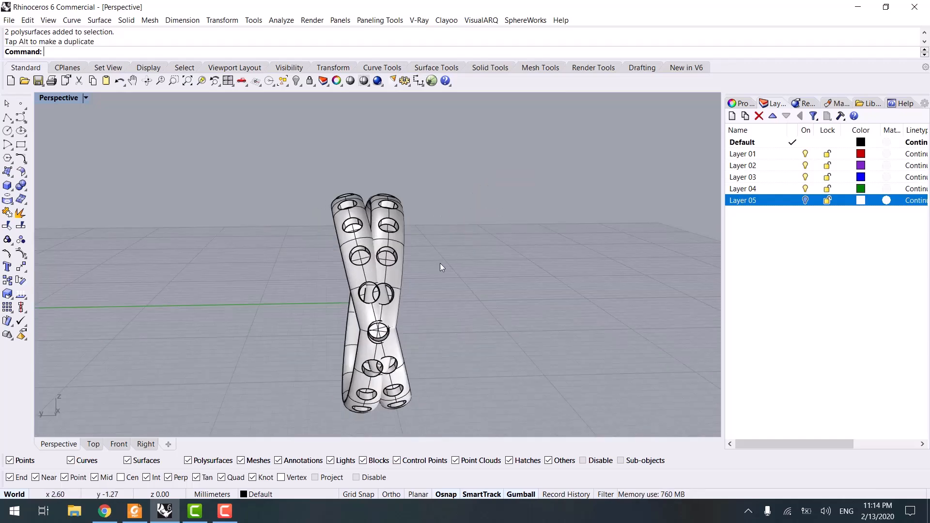
pyautogui.click(741, 103)
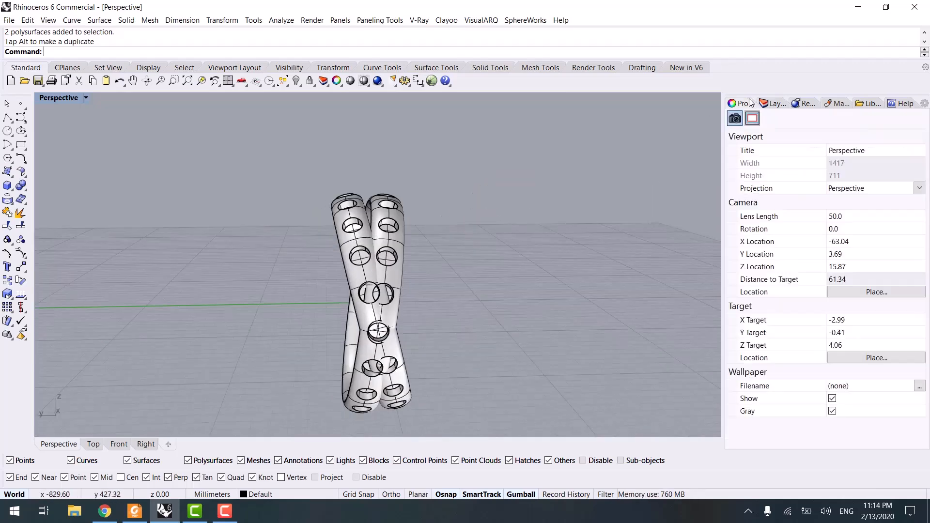
pyautogui.click(845, 105)
pyautogui.moveTo(756, 142); pyautogui.dragTo(391, 211)
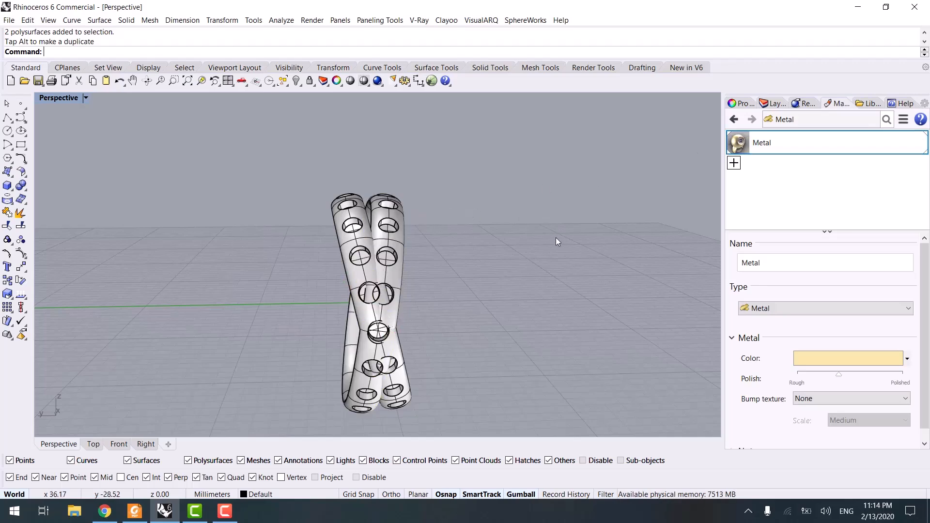
pyautogui.click(734, 163)
pyautogui.click(754, 187)
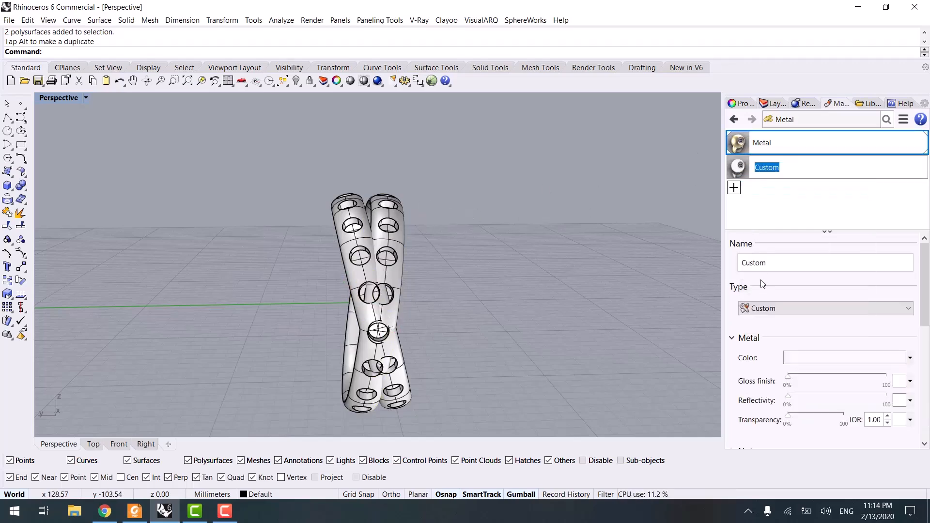
pyautogui.click(786, 357)
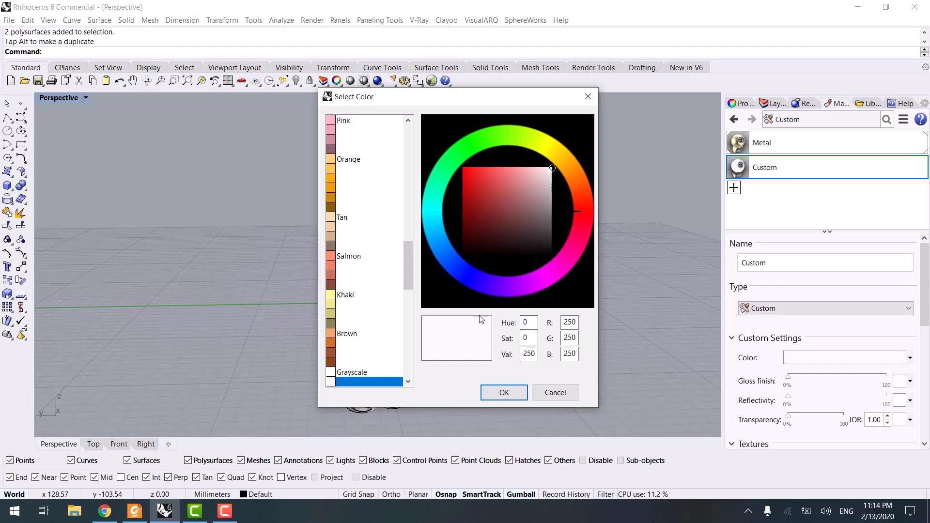
pyautogui.click(554, 393)
pyautogui.click(776, 167)
pyautogui.press('Delete')
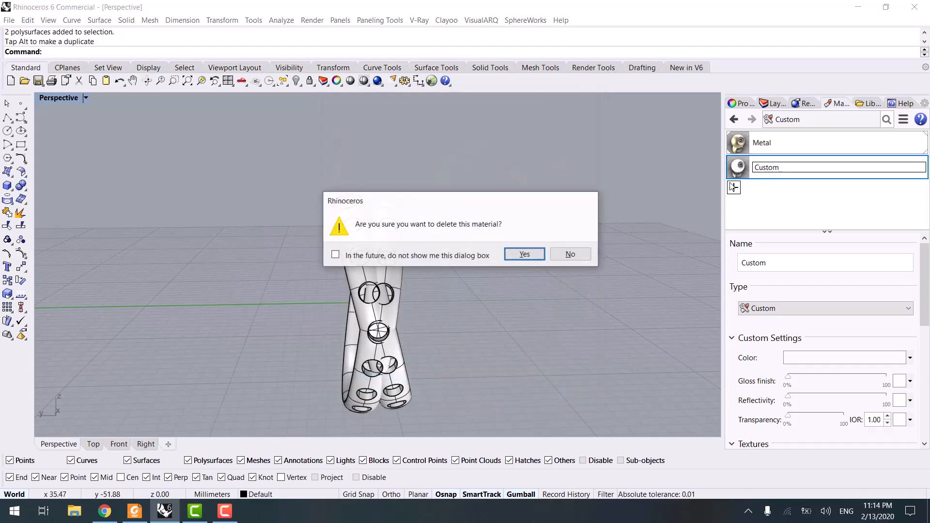
pyautogui.click(524, 254)
# - Create a new Metal material and set its colour to the Silver preset
pyautogui.click(734, 188)
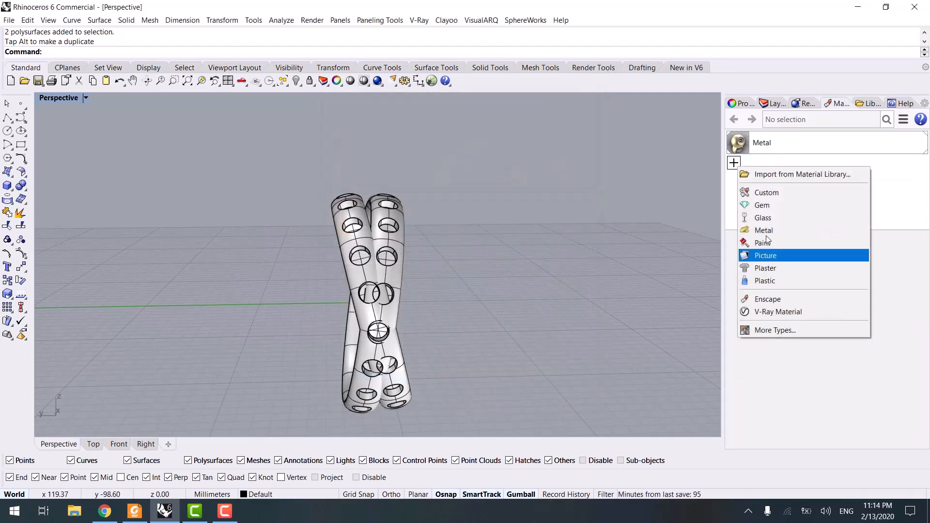
pyautogui.click(766, 230)
pyautogui.click(804, 358)
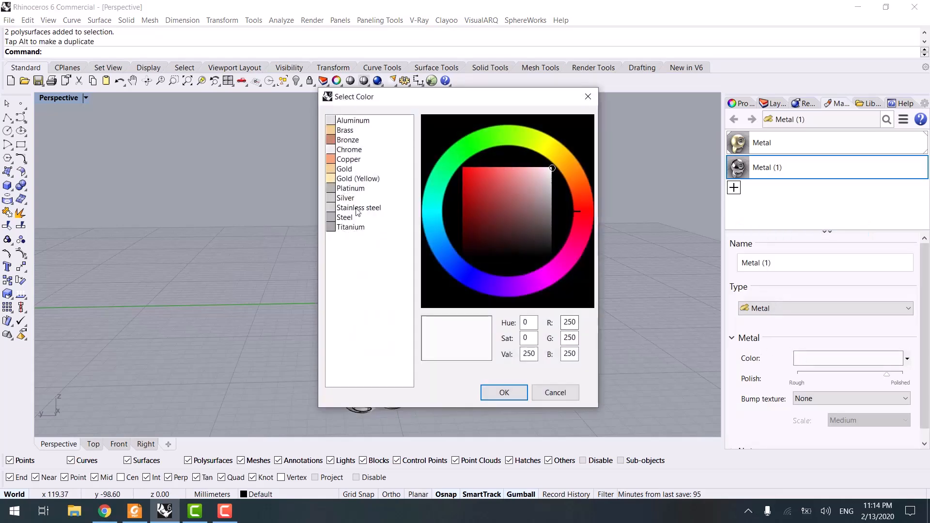
pyautogui.click(343, 226)
pyautogui.click(344, 198)
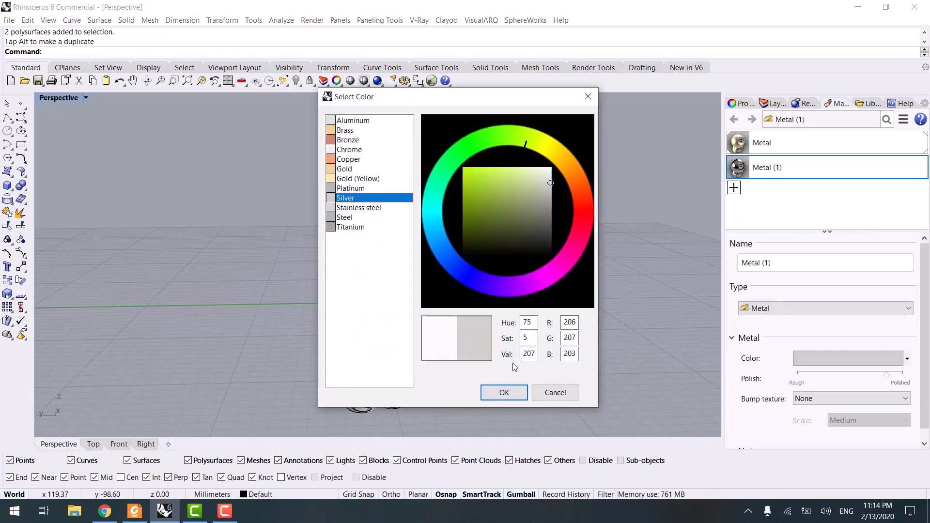
pyautogui.click(507, 396)
# - Assign the new silver metal material to the other band and switch the viewport to Rendered display
pyautogui.moveTo(761, 168); pyautogui.dragTo(362, 230)
pyautogui.moveTo(485, 256); pyautogui.dragTo(512, 254, button='right')
pyautogui.hotkey('ctrl', 'alt', 'r')
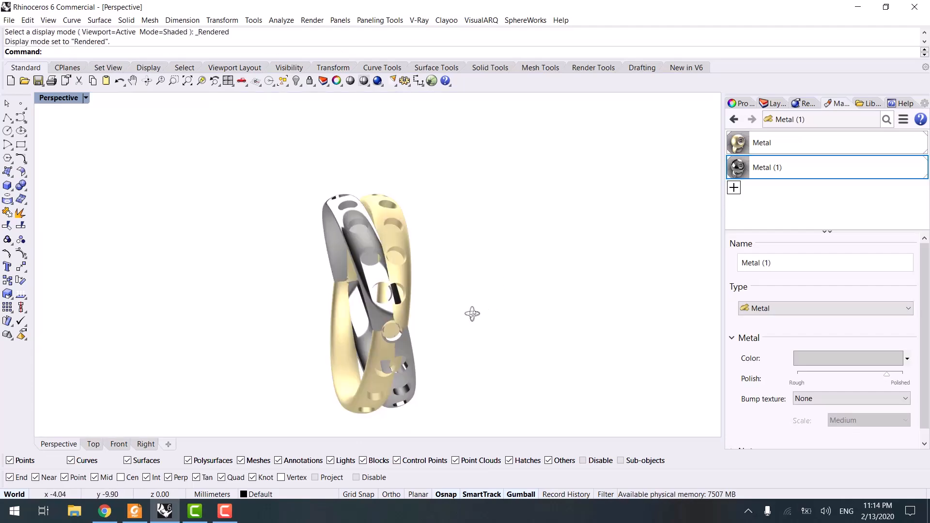
# - Reduce the silver metal material's polish to about the middle of its range
pyautogui.moveTo(401, 312); pyautogui.dragTo(240, 286, button='right')
pyautogui.moveTo(886, 373); pyautogui.dragTo(846, 373)
pyautogui.moveTo(545, 317); pyautogui.dragTo(213, 301, button='right')
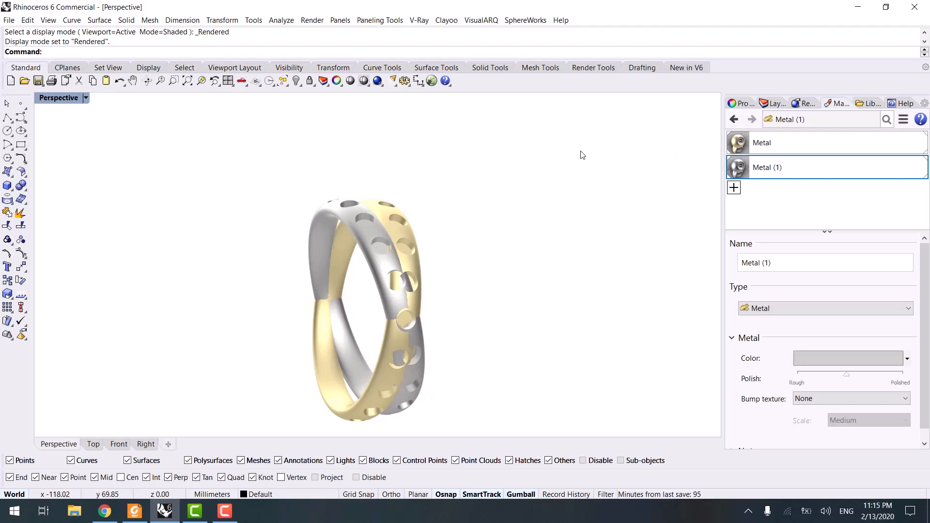
pyautogui.moveTo(485, 240); pyautogui.dragTo(413, 260, button='right')
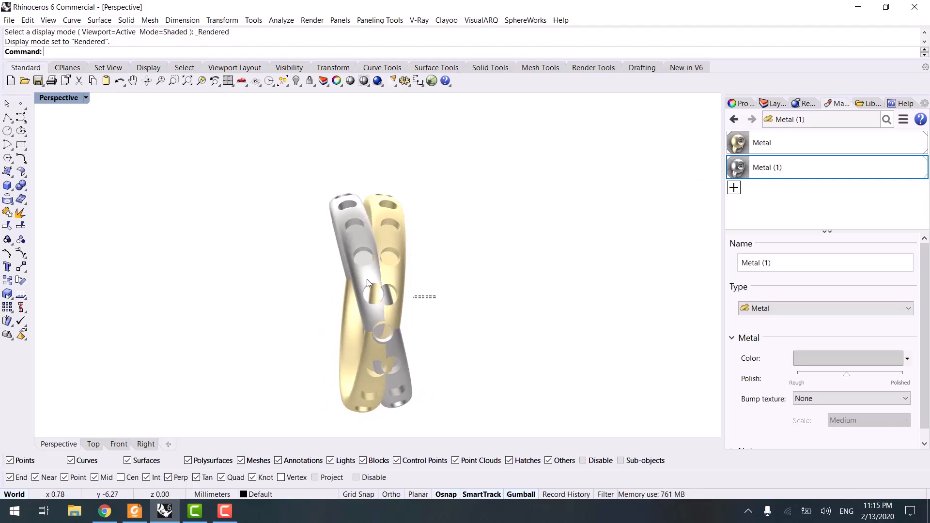
# - Select both bands, Boolean-union them into one ring, and return the viewport to Shaded display
pyautogui.hotkey('ctrl', 'a')
pyautogui.click(21, 186)
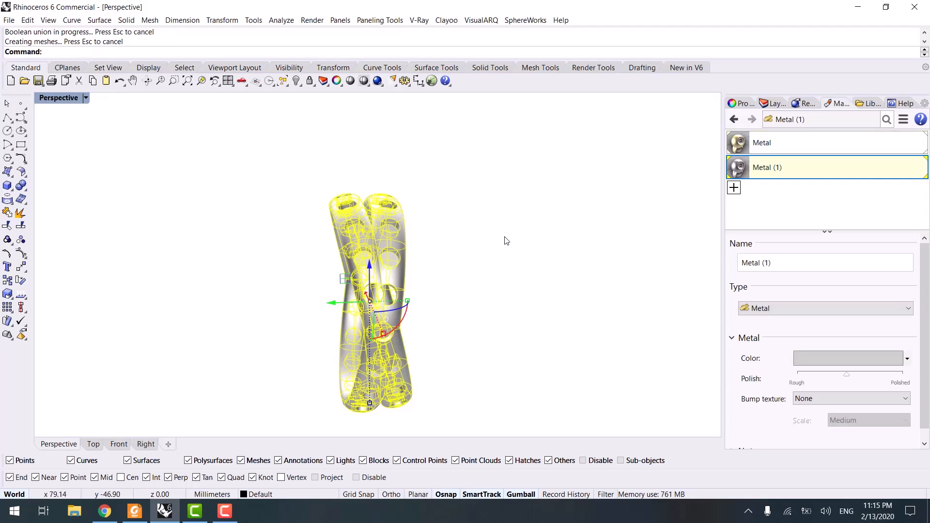
pyautogui.moveTo(395, 272)
pyautogui.mouseDown(button='right')
pyautogui.moveTo(459, 272)
pyautogui.moveTo(473, 288)
pyautogui.moveTo(376, 300)
pyautogui.moveTo(457, 283)
pyautogui.moveTo(479, 308)
pyautogui.moveTo(477, 337)
pyautogui.moveTo(310, 341)
pyautogui.moveTo(103, 329)
pyautogui.moveTo(442, 307)
pyautogui.moveTo(500, 328)
pyautogui.moveTo(349, 365)
pyautogui.mouseUp(button='right')
pyautogui.hotkey('ctrl', 'alt', 's')
pyautogui.moveTo(350, 365); pyautogui.dragTo(275, 401)
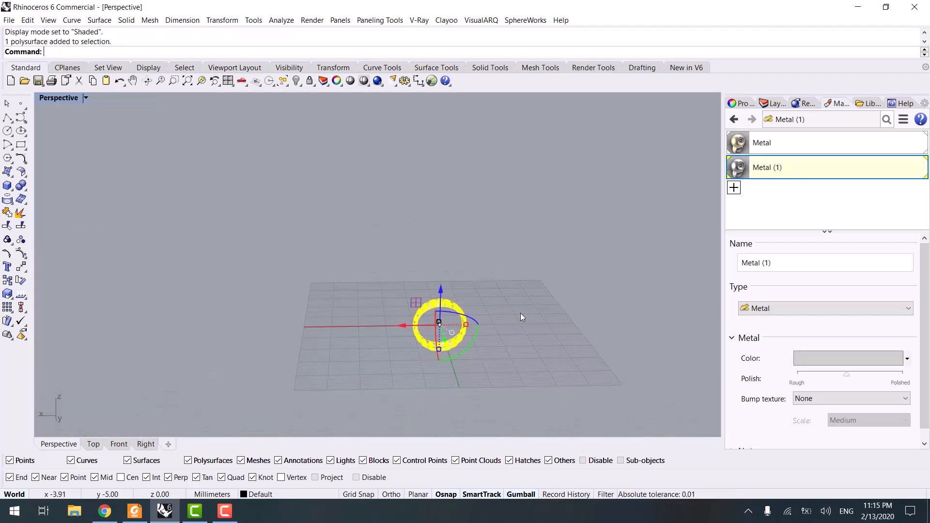
# - Turn on Layer 05 and change the unioned ring's layer to Layer 05
pyautogui.click(769, 103)
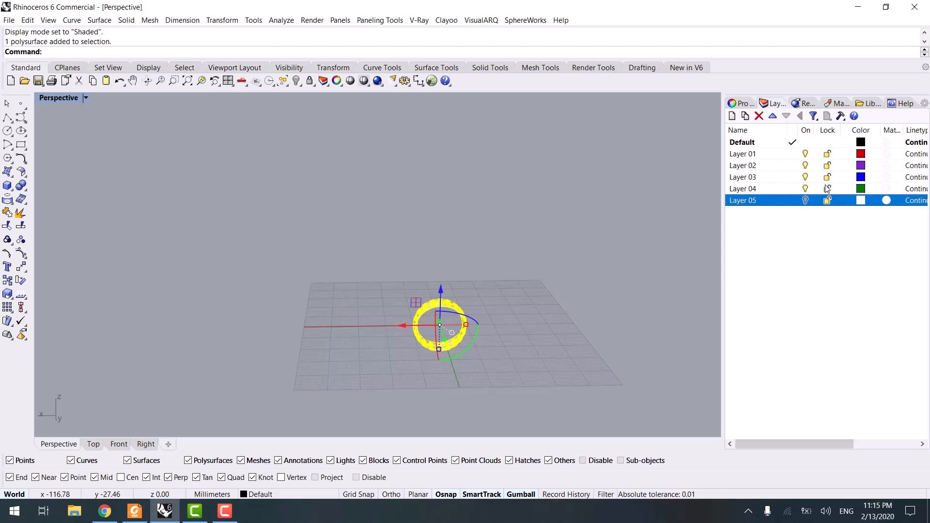
pyautogui.click(805, 200)
pyautogui.rightClick(767, 202)
pyautogui.click(818, 385)
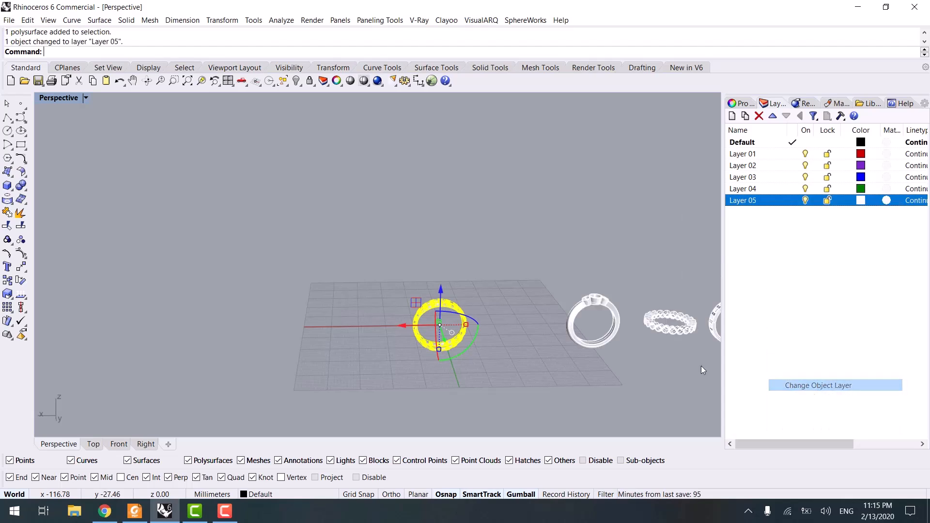
# - Deselect everything and turn off Layer 05 to hide the finished ring
pyautogui.scroll(-3, 402, 341)
pyautogui.moveTo(284, 324); pyautogui.dragTo(545, 324)
pyautogui.click(545, 359)
pyautogui.click(805, 200)
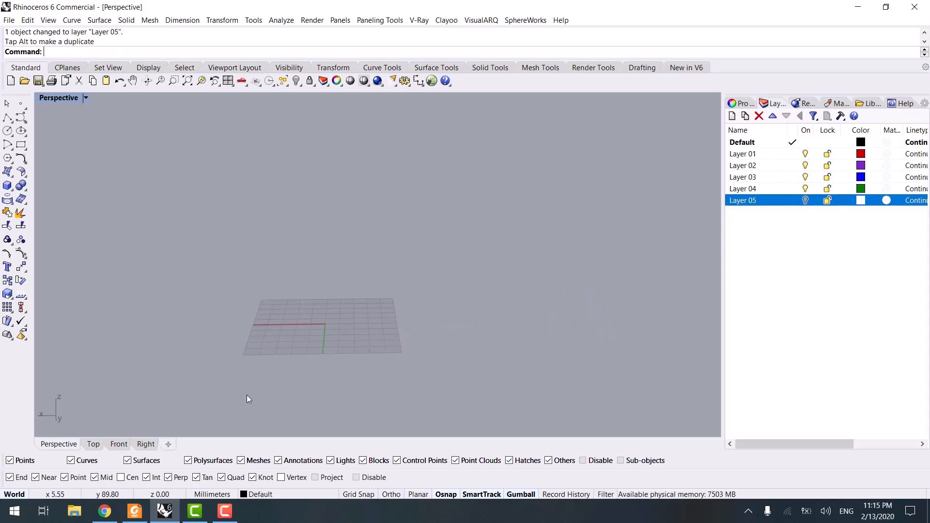
pyautogui.moveTo(246, 394); pyautogui.dragTo(287, 347, button='right')
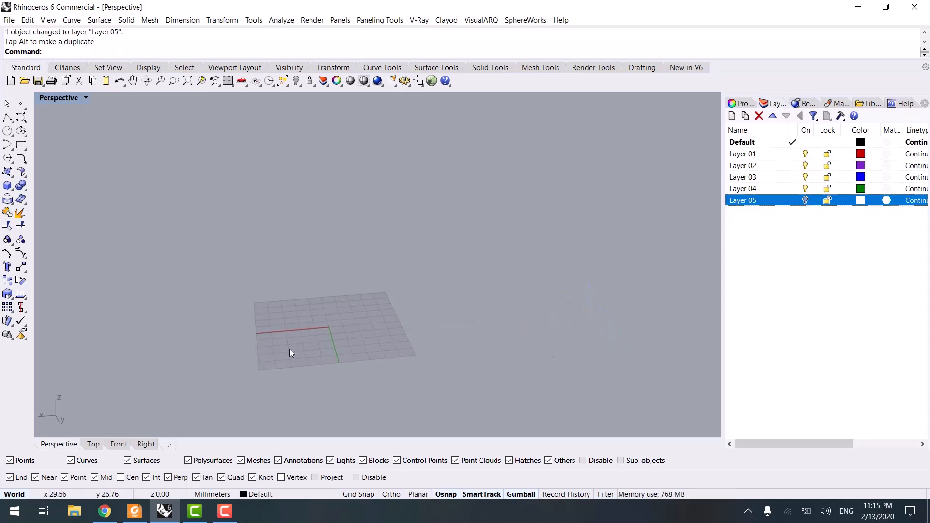
# - Switch to Foxit Reader to view the next ring reference in Jewelry.pdf, then minimize it
pyautogui.click(135, 511)
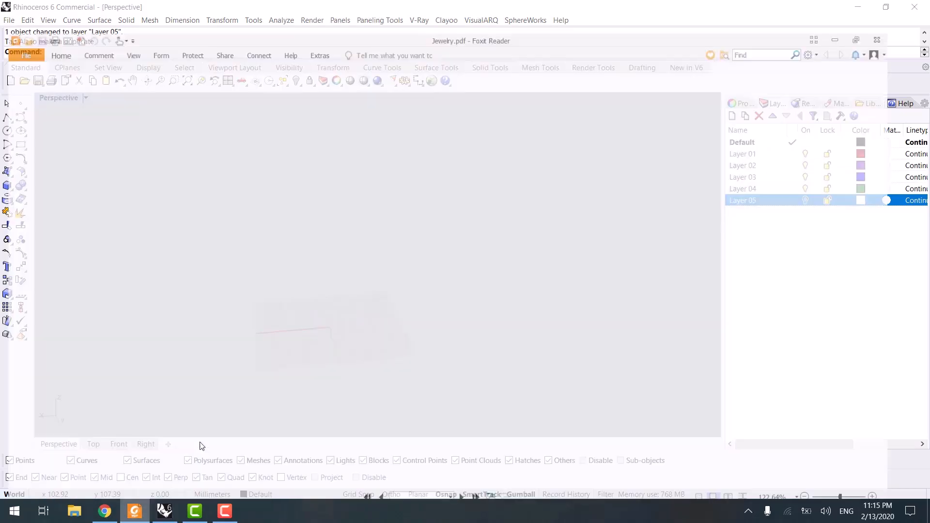
pyautogui.scroll(-10, 309, 334)
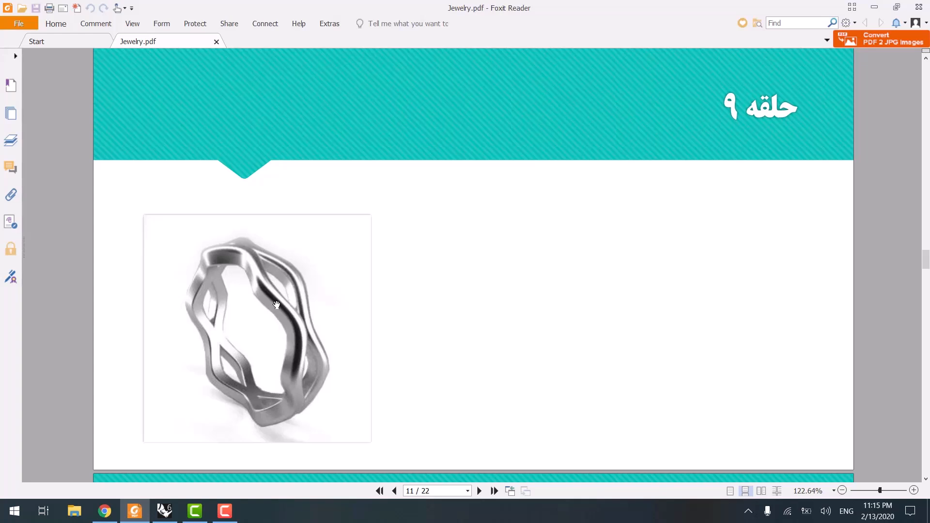
pyautogui.click(874, 7)
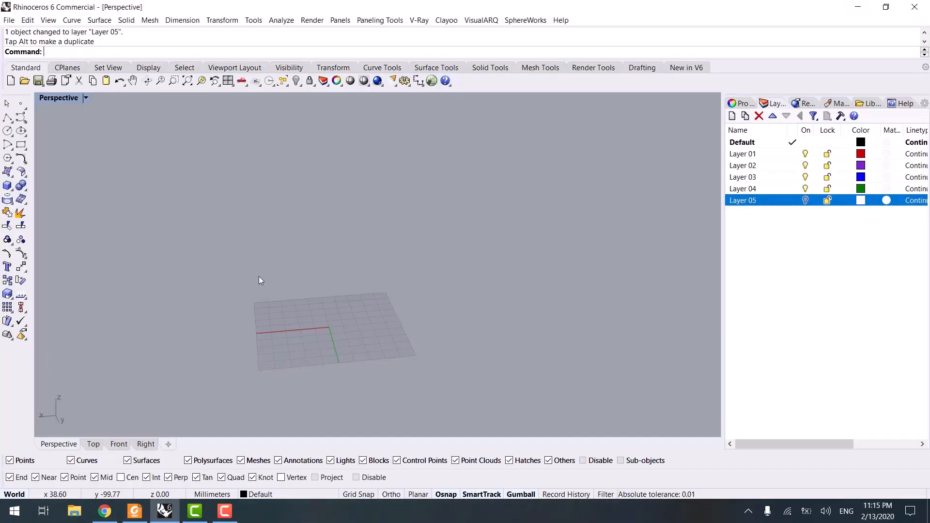
# - Draw a deformable circle of degree 3 with 12 points, centred at the origin with a radius of about 8.5 mm
pyautogui.click(7, 131)
pyautogui.keyDown('shift'); pyautogui.moveTo(331, 282); pyautogui.dragTo(321, 247, button='right'); pyautogui.keyUp('shift')
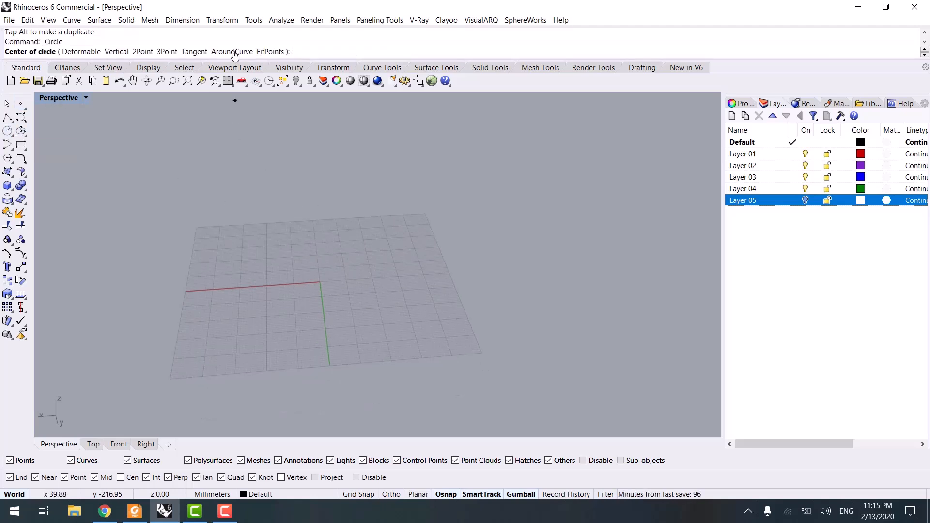
pyautogui.click(87, 52)
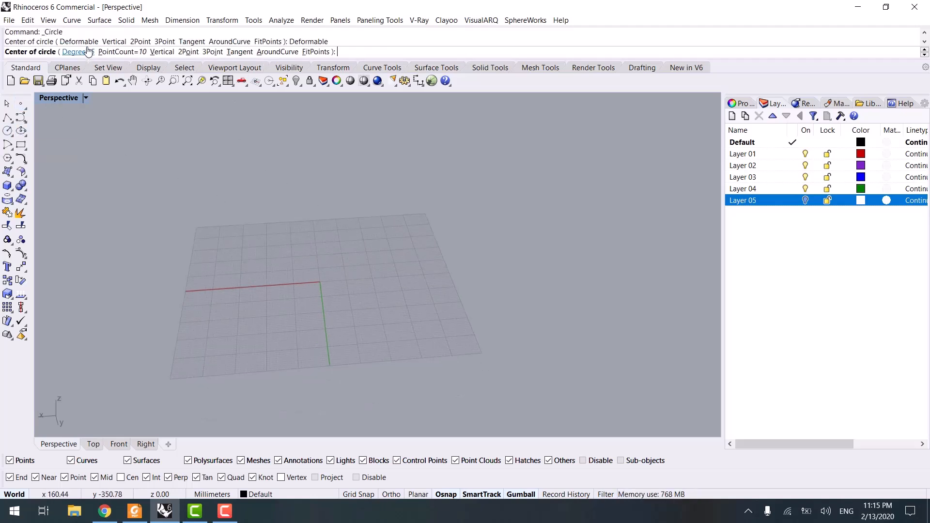
pyautogui.click(85, 52)
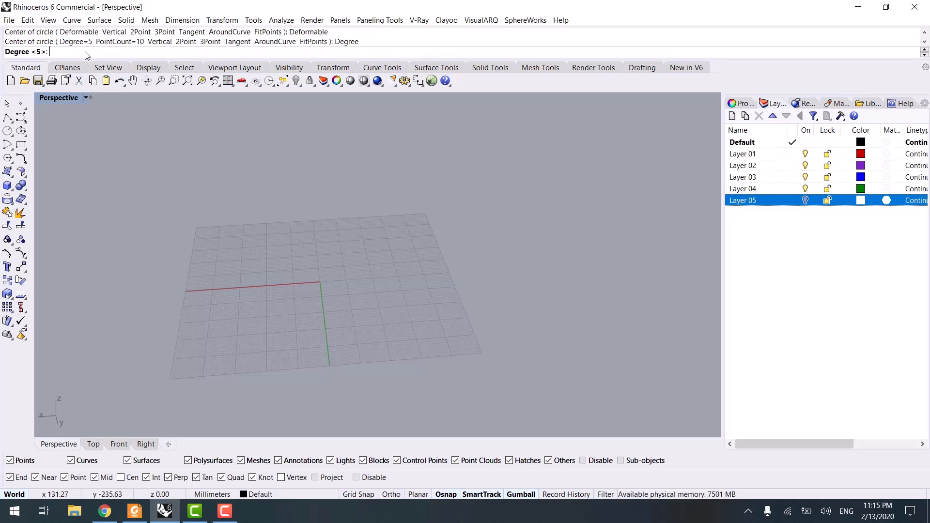
pyautogui.write('3')
pyautogui.press('Return')
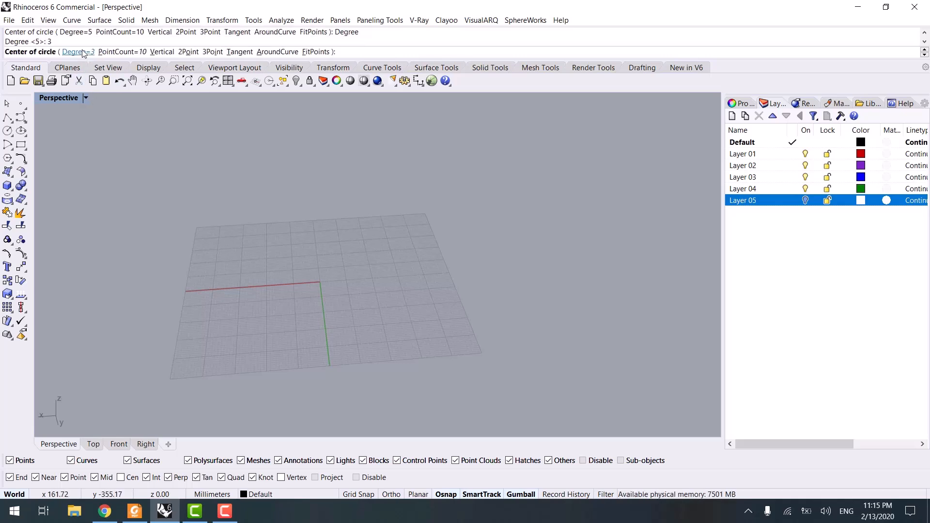
pyautogui.click(114, 52)
pyautogui.press('Return')
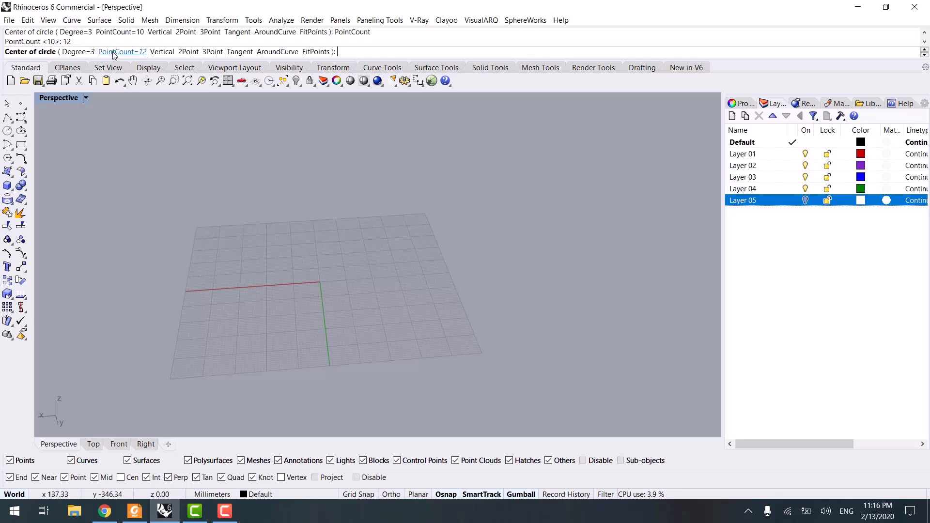
pyautogui.write('0')
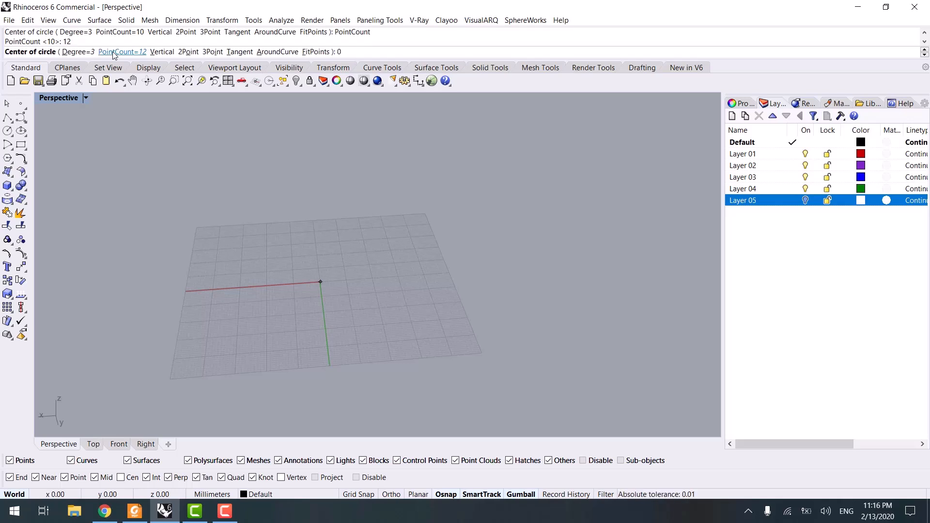
pyautogui.press('Return')
pyautogui.scroll(5, 334, 278)
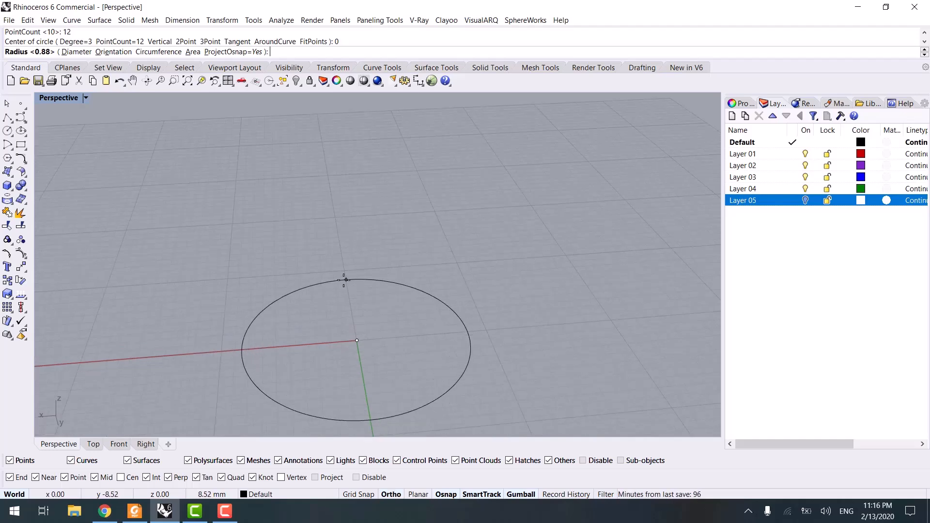
pyautogui.click(344, 273)
# - Show the circle's control points and raise every other point to make the circle wavy
pyautogui.scroll(-4, 332, 309)
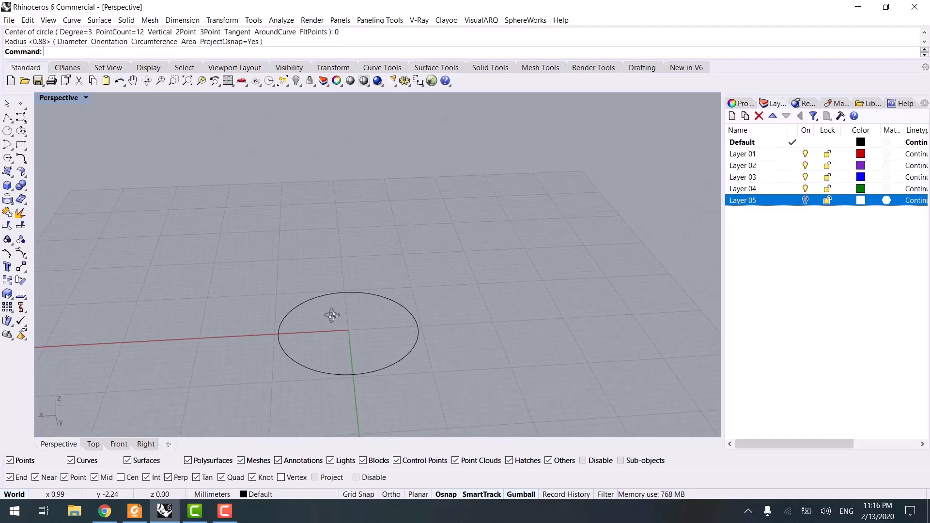
pyautogui.moveTo(321, 293); pyautogui.dragTo(315, 306, button='right')
pyautogui.scroll(2, 315, 306)
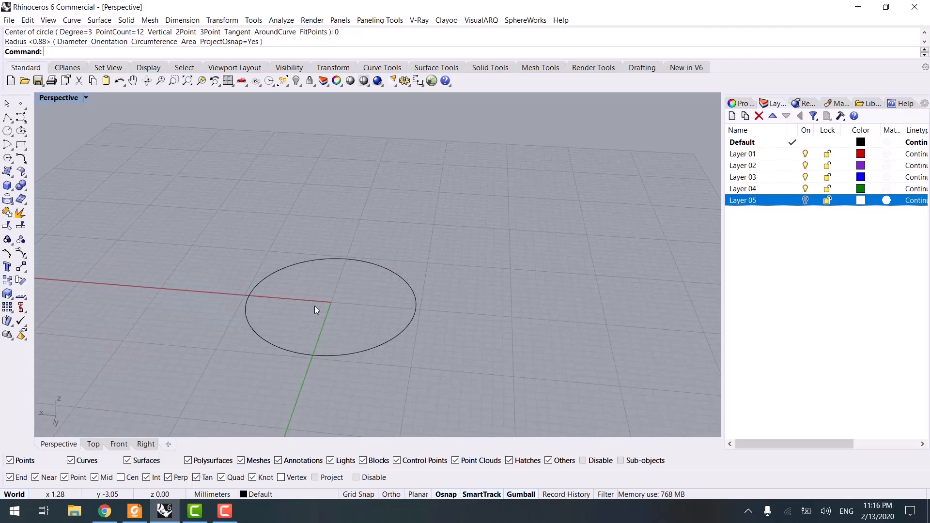
pyautogui.click(292, 264)
pyautogui.press('F10')
pyautogui.moveTo(340, 233); pyautogui.dragTo(355, 268)
pyautogui.keyDown('shift'); pyautogui.click(412, 283); pyautogui.keyUp('shift')
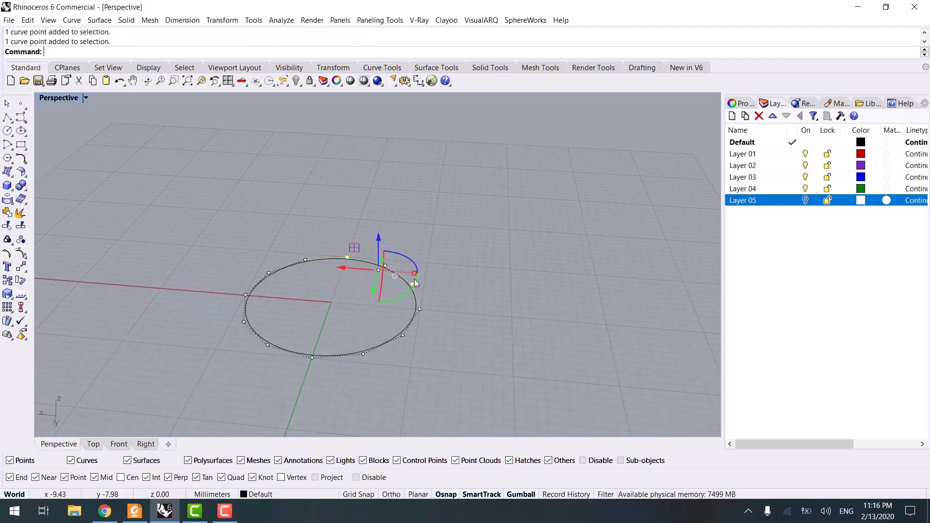
pyautogui.keyDown('shift'); pyautogui.click(402, 335); pyautogui.keyUp('shift')
pyautogui.keyDown('shift'); pyautogui.click(312, 358); pyautogui.keyUp('shift')
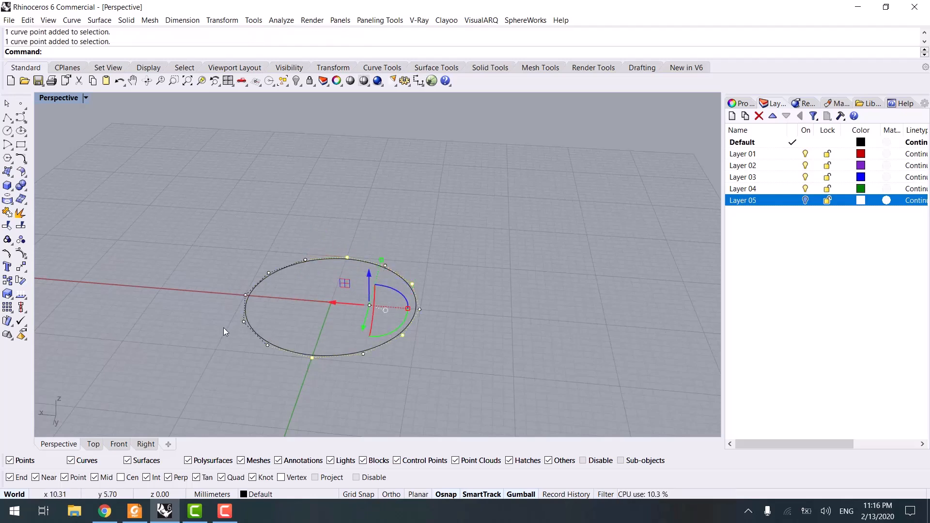
pyautogui.keyDown('shift'); pyautogui.click(244, 321); pyautogui.keyUp('shift')
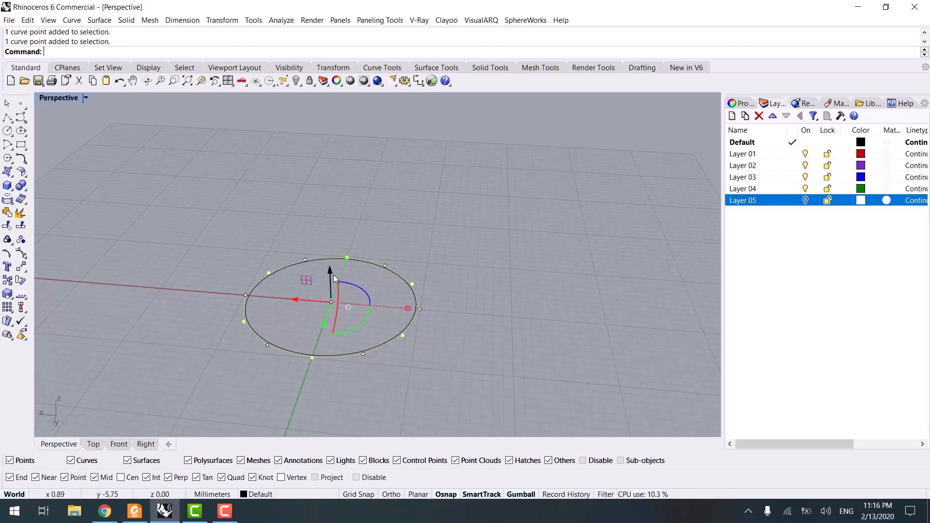
pyautogui.moveTo(331, 271); pyautogui.dragTo(329, 237)
pyautogui.press('Escape')
pyautogui.press('Escape')
# - Switch to Jewelry.pdf to view the wavy ring reference, then minimize it
pyautogui.moveTo(393, 266)
pyautogui.mouseDown(button='right')
pyautogui.moveTo(407, 239)
pyautogui.moveTo(477, 226)
pyautogui.moveTo(329, 244)
pyautogui.mouseUp(button='right')
pyautogui.click(135, 511)
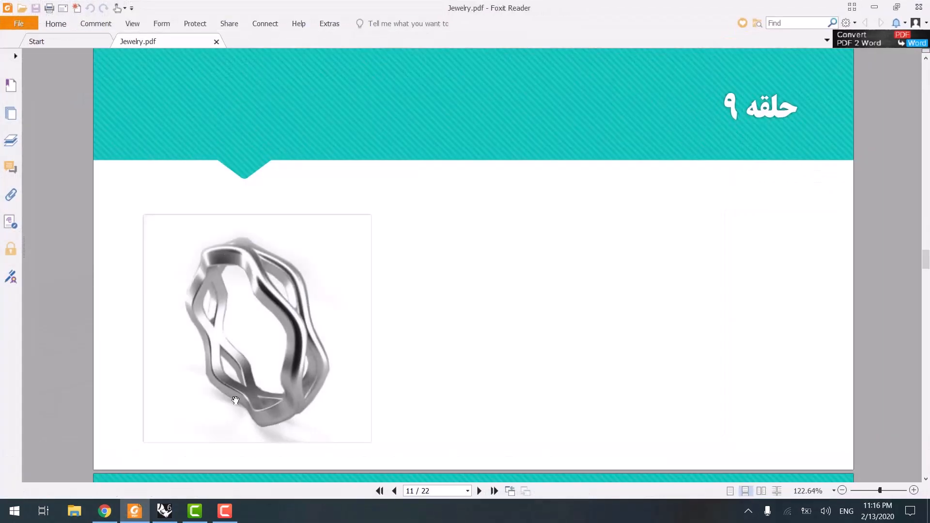
pyautogui.click(875, 5)
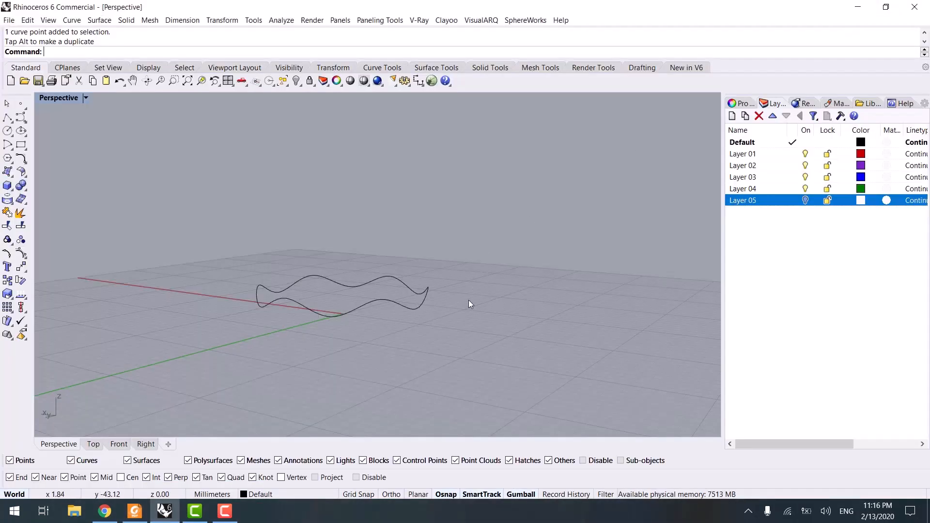
# - Scale a smaller duplicate of the wavy curve inward to form the band's inner edge
pyautogui.click(356, 312)
pyautogui.moveTo(356, 311); pyautogui.dragTo(394, 350, button='right')
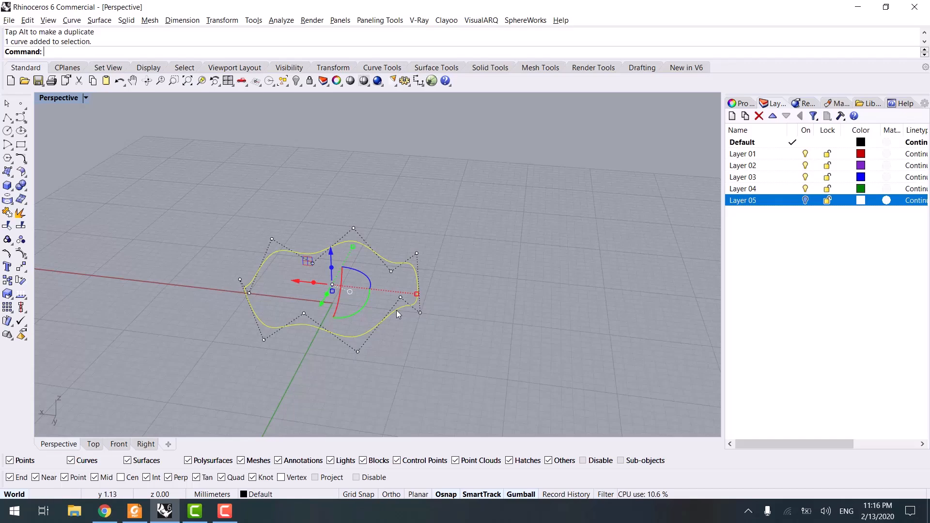
pyautogui.moveTo(418, 296); pyautogui.dragTo(390, 292)
pyautogui.click(469, 274)
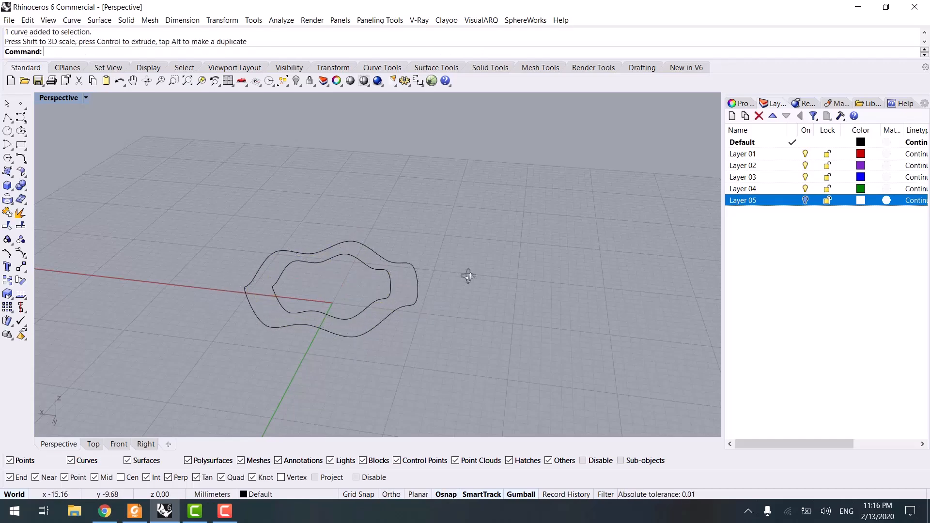
# - Select both wavy curves and loft them into a surface band
pyautogui.moveTo(468, 274); pyautogui.dragTo(430, 343, button='right')
pyautogui.moveTo(335, 304); pyautogui.dragTo(337, 304)
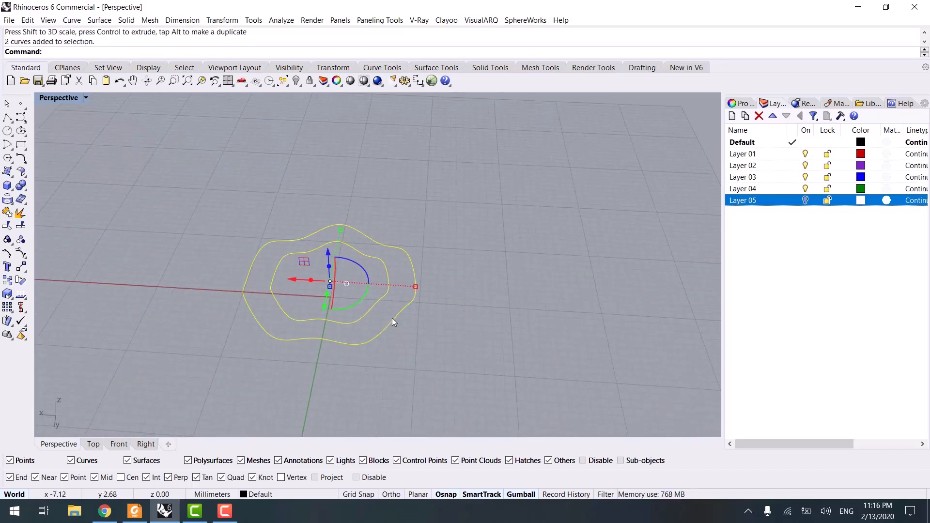
pyautogui.press('Return')
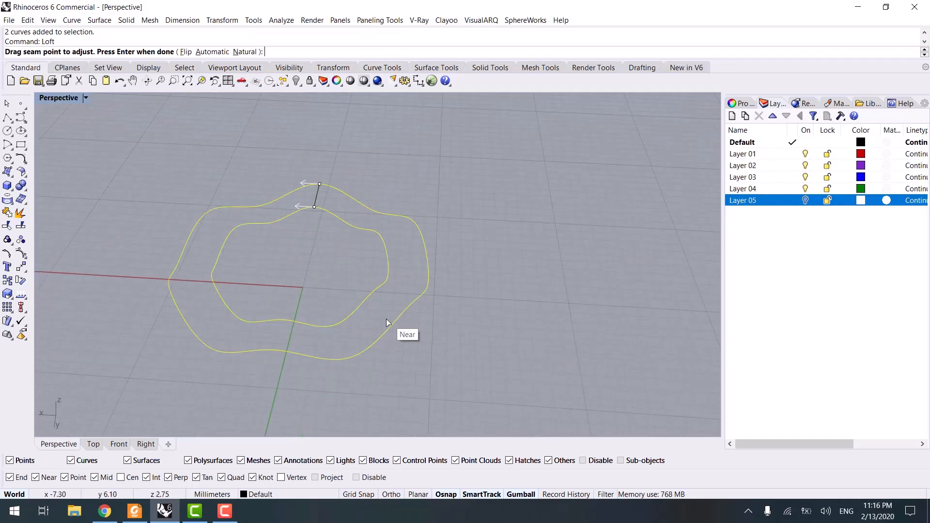
pyautogui.press('Return')
pyautogui.moveTo(329, 241); pyautogui.dragTo(454, 304, button='right')
pyautogui.press('Return')
pyautogui.click(454, 304)
pyautogui.click(400, 309)
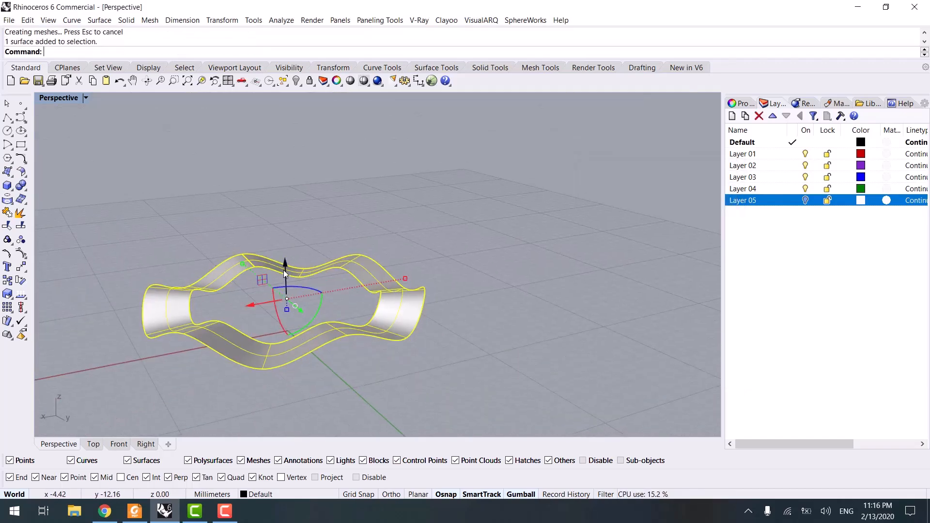
pyautogui.moveTo(286, 277); pyautogui.dragTo(302, 228, button='right')
pyautogui.click(342, 208)
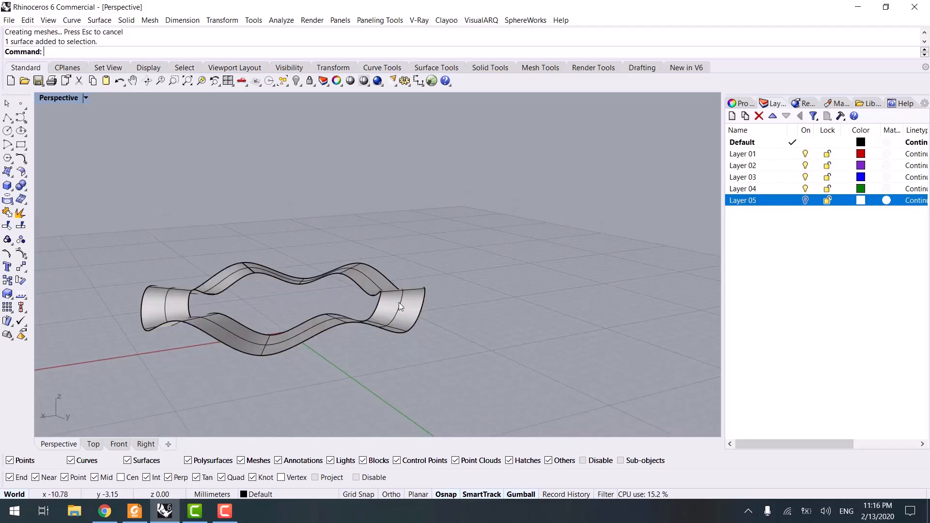
pyautogui.click(399, 302)
pyautogui.moveTo(350, 314); pyautogui.dragTo(314, 317, button='right')
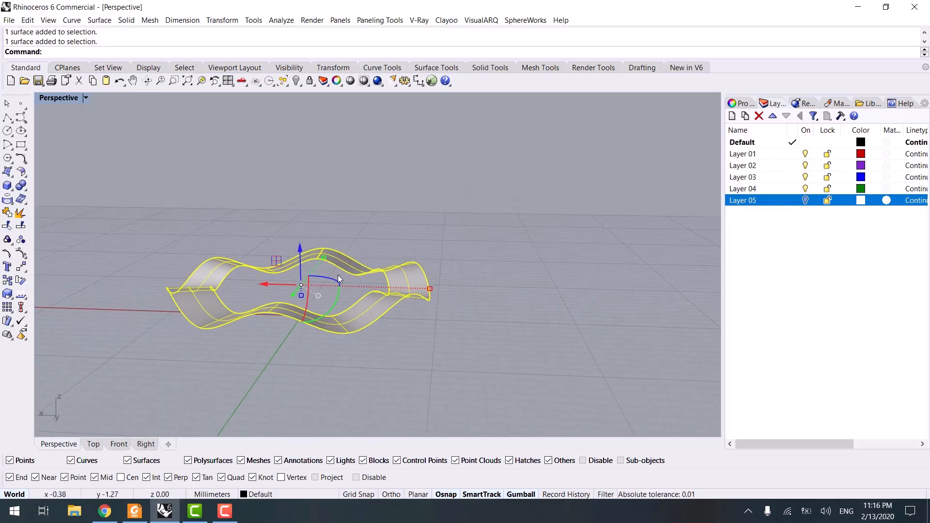
pyautogui.click(737, 103)
pyautogui.keyDown('shift'); pyautogui.moveTo(523, 299); pyautogui.dragTo(451, 262, button='right'); pyautogui.keyUp('shift')
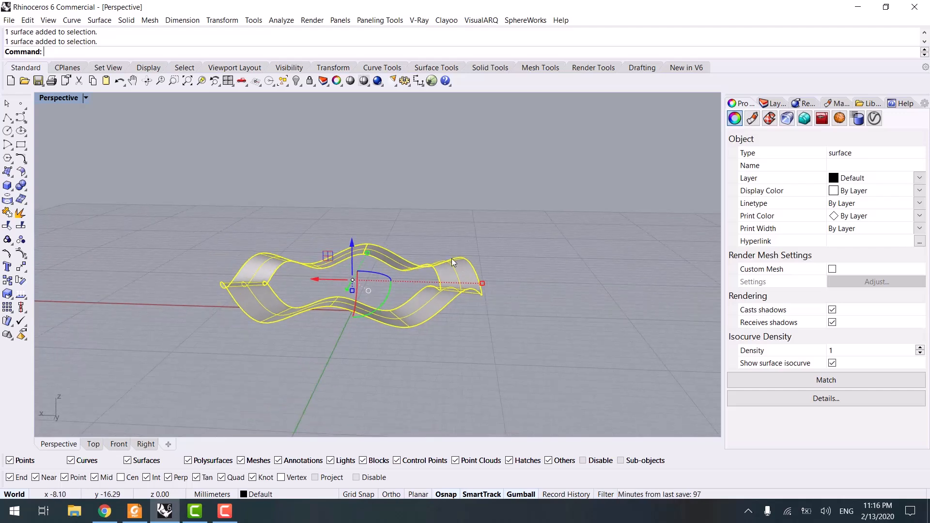
pyautogui.moveTo(354, 243); pyautogui.dragTo(353, 237)
pyautogui.click(525, 225)
pyautogui.moveTo(497, 285); pyautogui.dragTo(307, 277, button='right')
pyautogui.hotkey('ctrl', 'z')
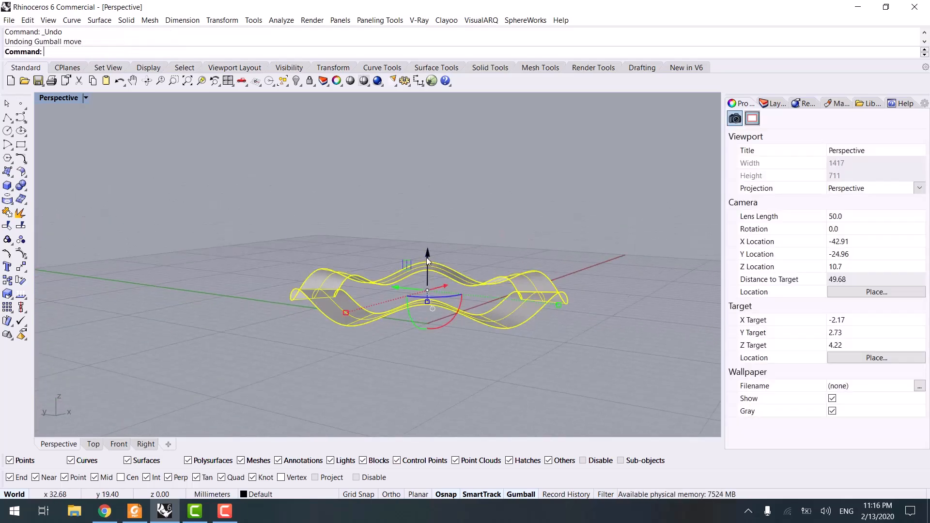
# - Extrude the lofted surface upward with the gumball to give the band thickness
pyautogui.moveTo(427, 256); pyautogui.dragTo(433, 247)
pyautogui.keyDown('ctrl'); pyautogui.moveTo(431, 243); pyautogui.dragTo(431, 243); pyautogui.keyUp('ctrl')
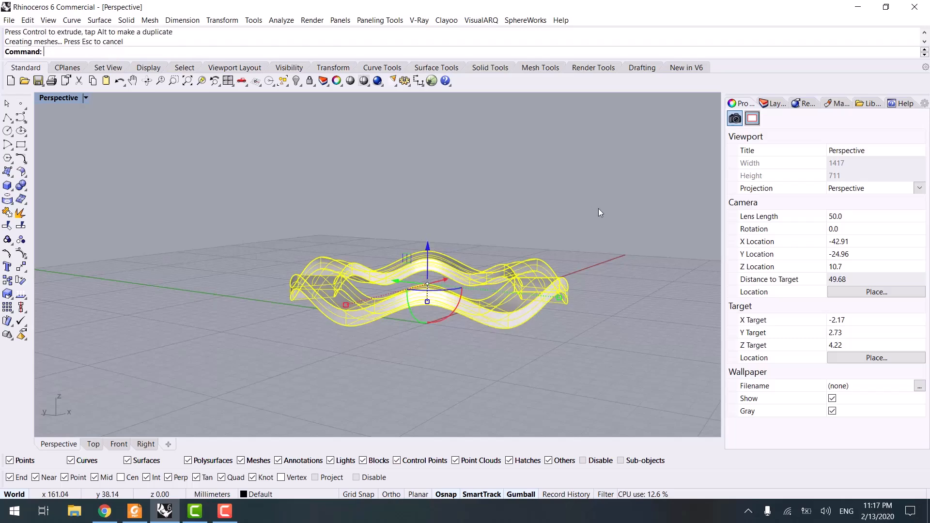
pyautogui.click(597, 208)
# - Fillet the band's upper inner edge with a radius of 0.15
pyautogui.moveTo(499, 268); pyautogui.dragTo(280, 295, button='right')
pyautogui.scroll(2, 281, 295)
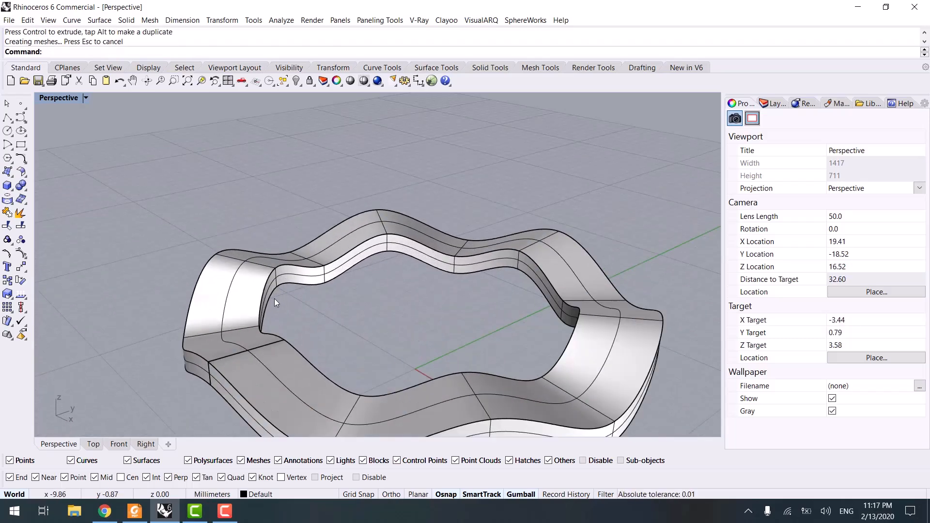
pyautogui.press('Return')
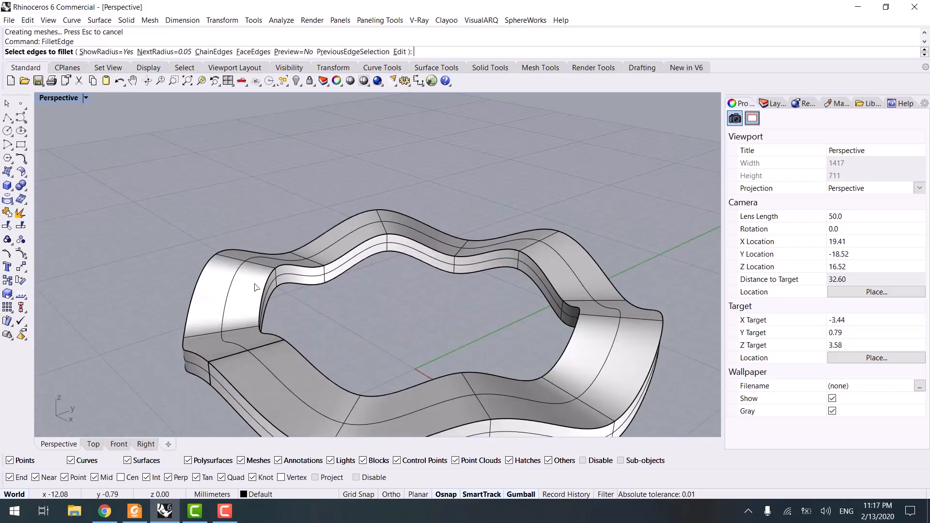
pyautogui.click(264, 286)
pyautogui.scroll(3, 329, 302)
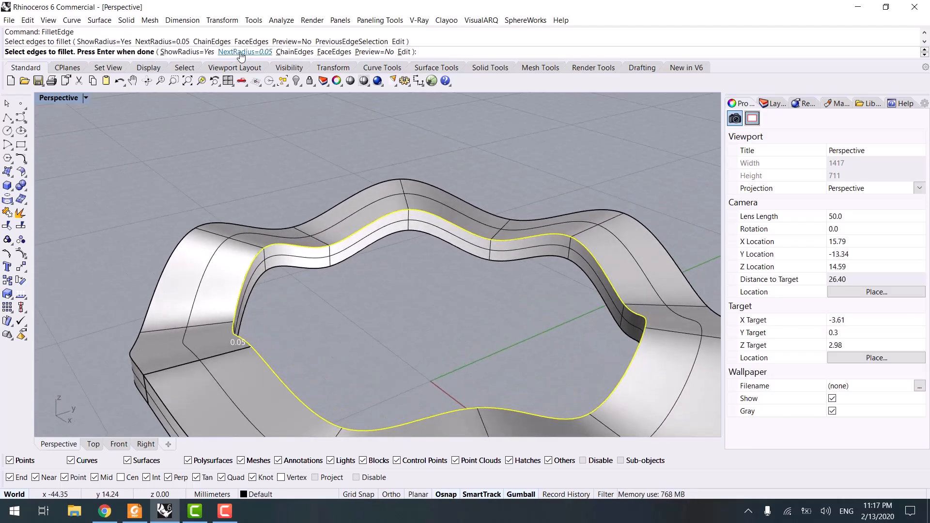
pyautogui.click(241, 52)
pyautogui.write('.15')
pyautogui.press('Return')
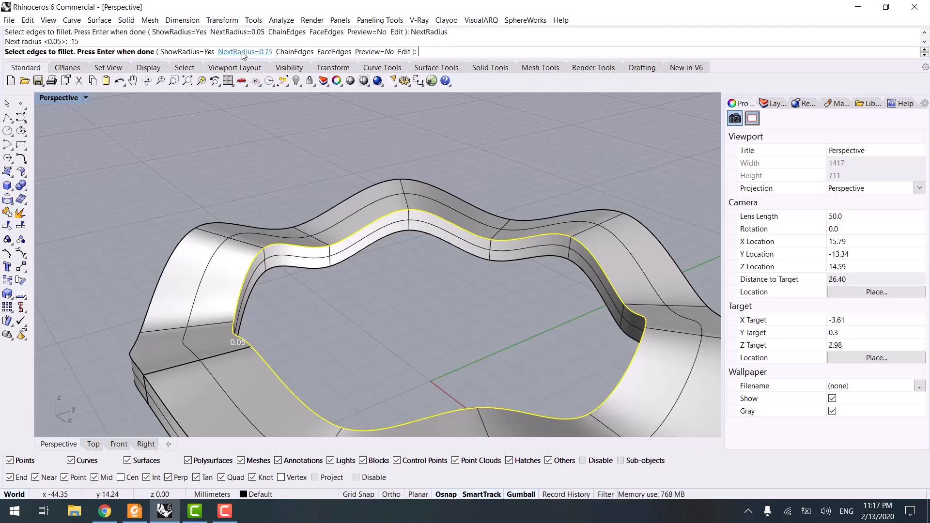
pyautogui.press('Escape')
pyautogui.press('Return')
pyautogui.click(264, 248)
pyautogui.press('Return')
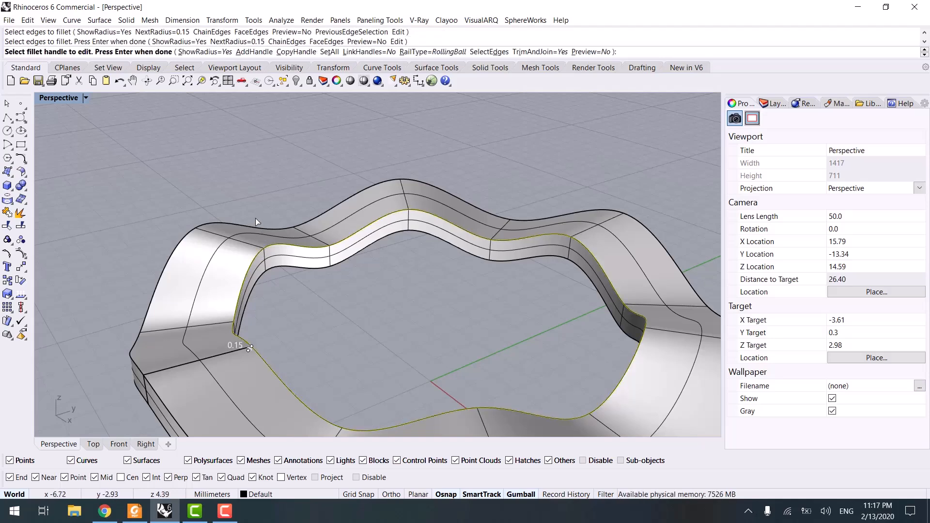
pyautogui.press('Return')
# - Fillet the band's other inner edge with the same 0.15 radius
pyautogui.moveTo(179, 260); pyautogui.dragTo(48, 248, button='right')
pyautogui.press('Return')
pyautogui.click(172, 284)
pyautogui.press('Return')
# - Fillet the band's upper outer edge with a radius of 0.2
pyautogui.press('Return')
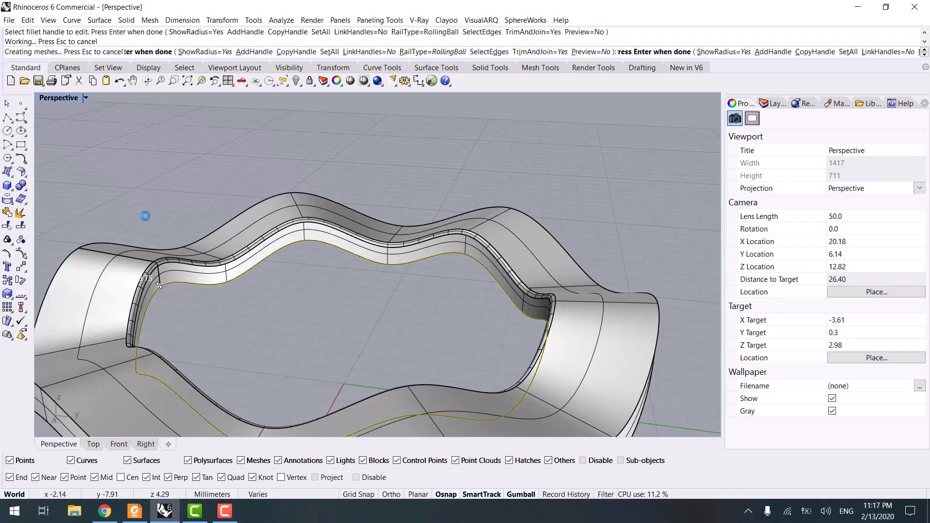
pyautogui.moveTo(143, 213); pyautogui.dragTo(168, 200, button='right')
pyautogui.press('Return')
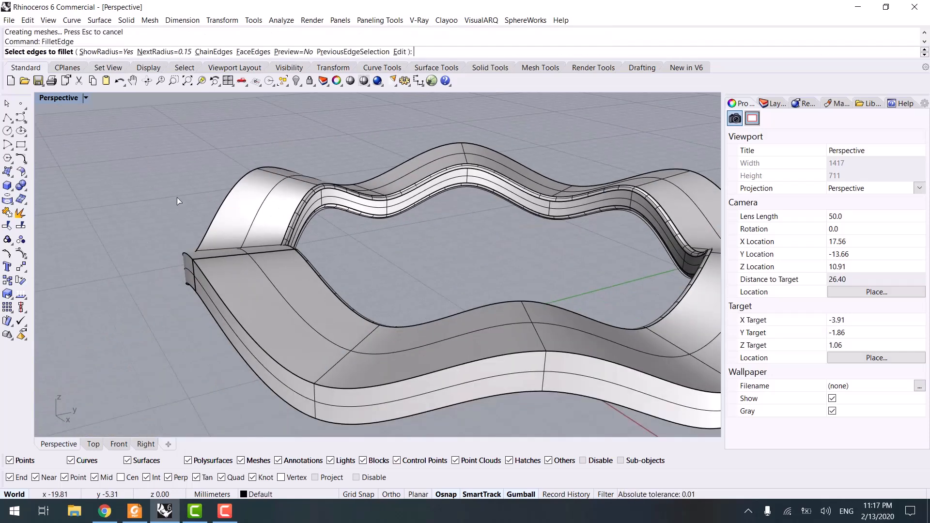
pyautogui.click(174, 51)
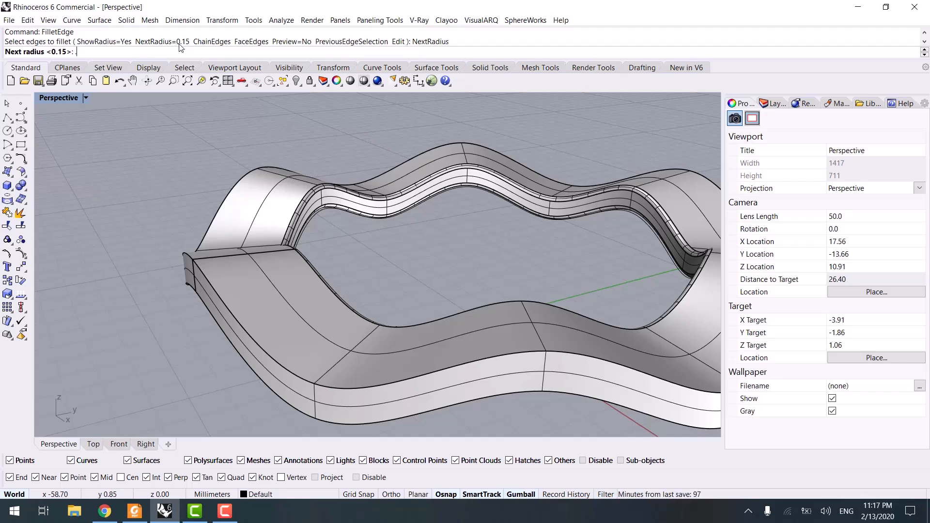
pyautogui.write('0.2')
pyautogui.press('Return')
pyautogui.click(223, 206)
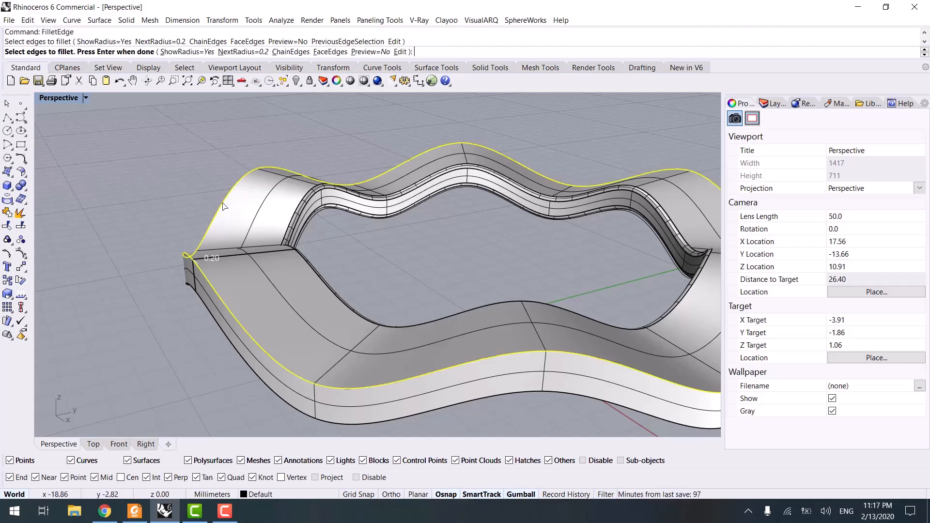
pyautogui.press('Return')
# - Fillet the band's lower outer edge with the same 0.2 radius
pyautogui.press('Return')
pyautogui.press('Return')
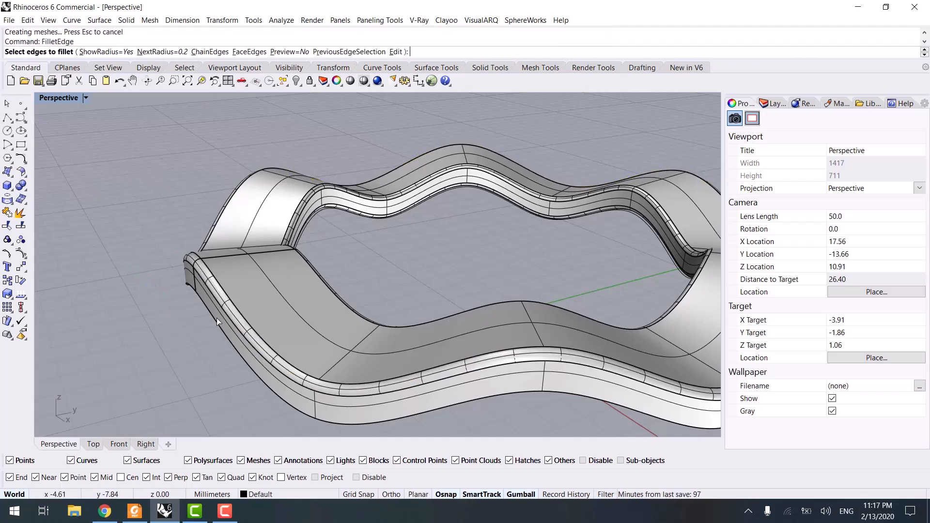
pyautogui.click(217, 318)
pyautogui.press('Return')
pyautogui.press('Return')
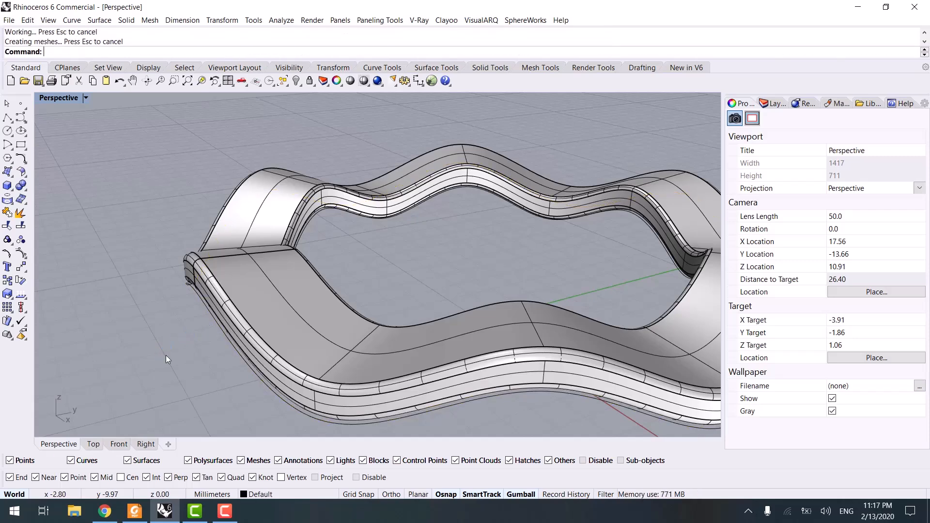
# - Switch the Perspective view to rendered display and compare the band with the reference ring image
pyautogui.hotkey('ctrl', 'alt', 'r')
pyautogui.moveTo(180, 345); pyautogui.dragTo(146, 329, button='right')
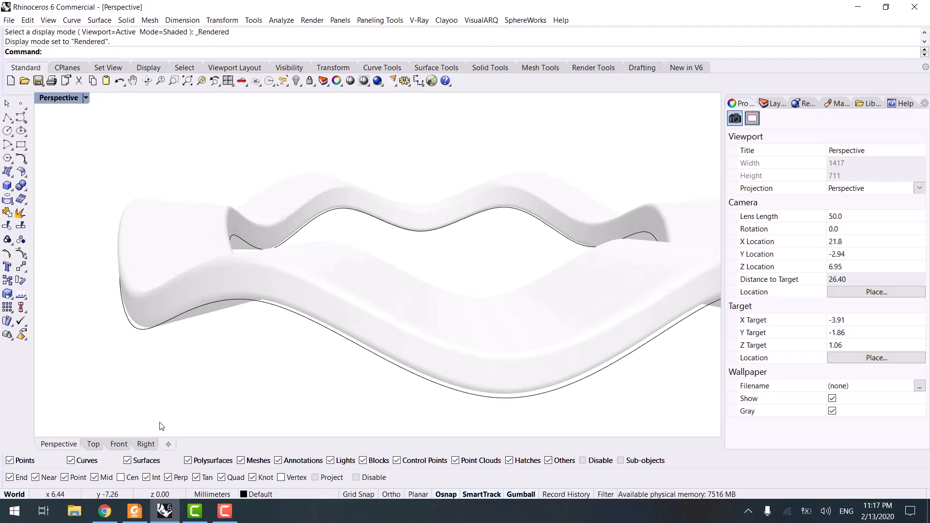
pyautogui.click(135, 510)
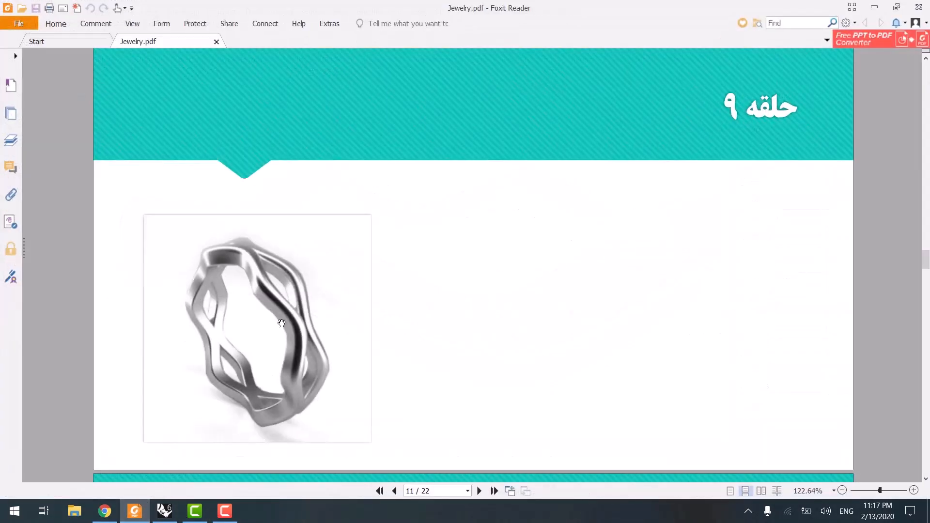
pyautogui.click(879, 9)
# - Mirror a copy of the band in the Right view about a horizontal plane along its top edge
pyautogui.click(347, 278)
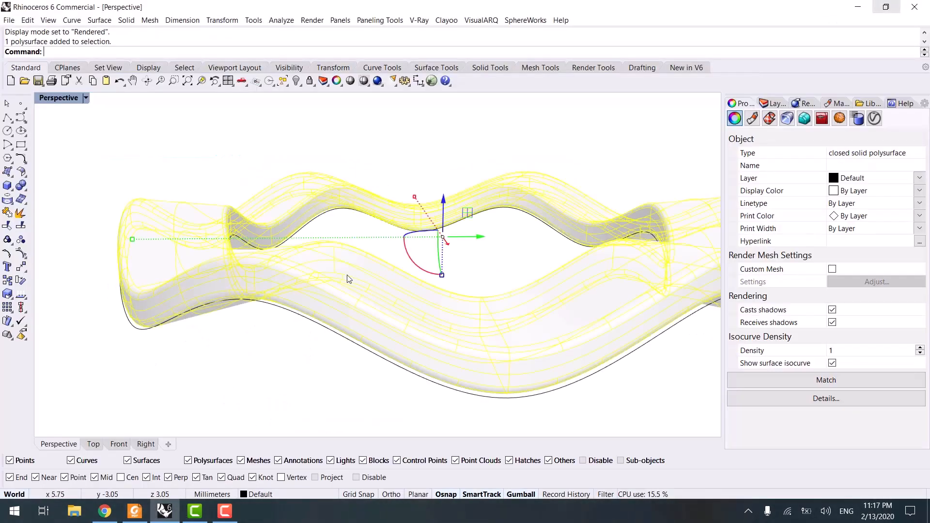
pyautogui.click(145, 445)
pyautogui.scroll(4, 413, 222)
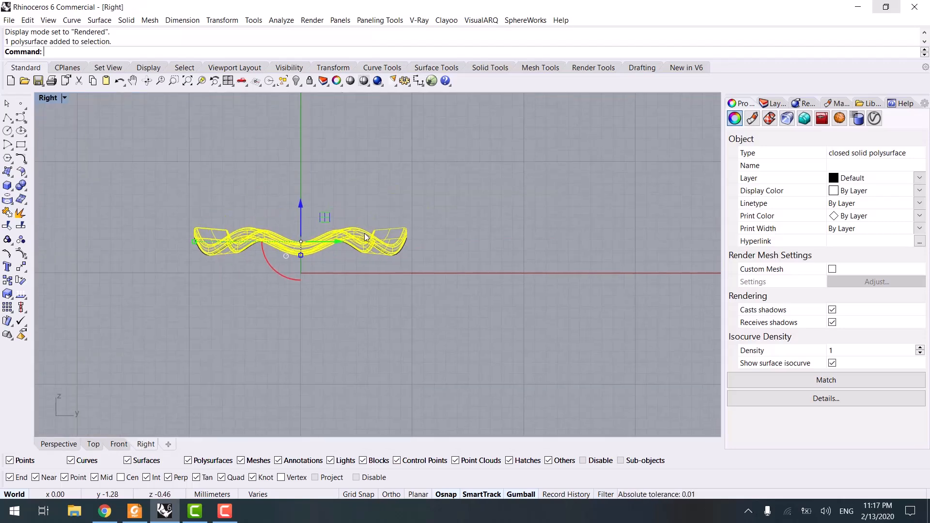
pyautogui.write('MI')
pyautogui.press('Return')
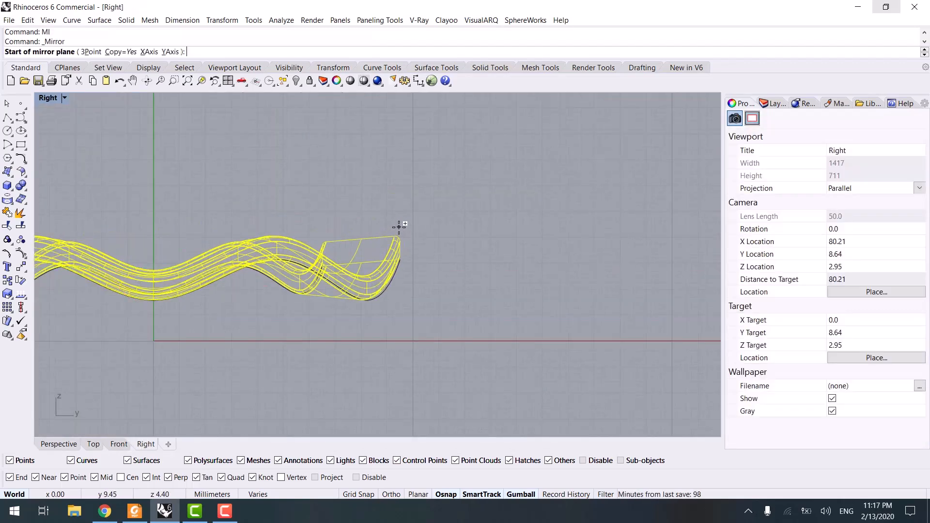
pyautogui.click(396, 235)
pyautogui.click(530, 224)
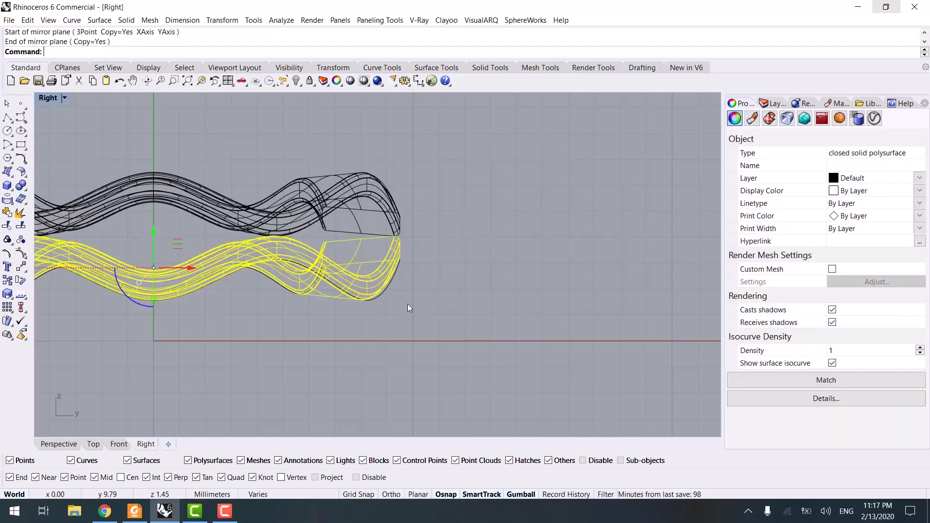
pyautogui.press('Escape')
# - Move the mirrored band slightly down in Perspective with the gumball
pyautogui.click(59, 444)
pyautogui.moveTo(291, 356)
pyautogui.mouseDown(button='right')
pyautogui.moveTo(386, 339)
pyautogui.moveTo(394, 300)
pyautogui.mouseUp(button='right')
pyautogui.click(401, 208)
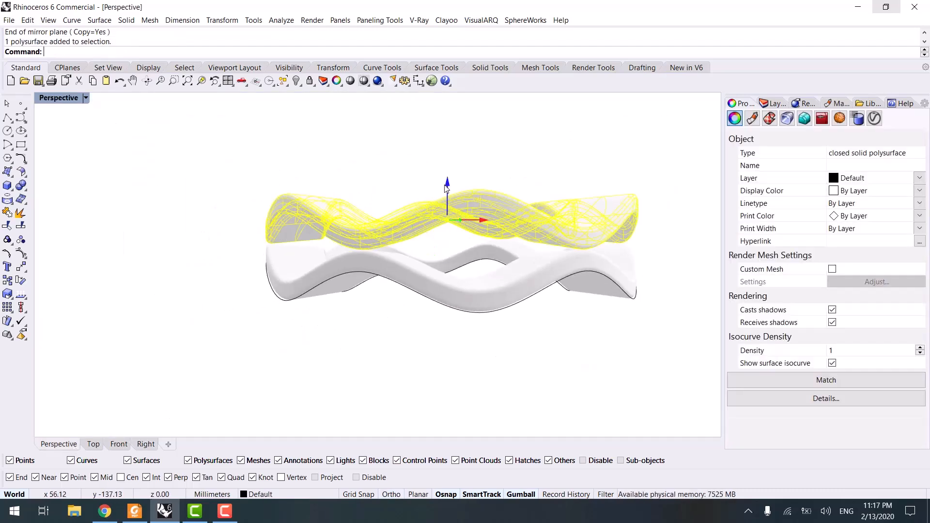
pyautogui.moveTo(446, 187); pyautogui.dragTo(447, 194)
# - Select both bands and assign the gold Metal material to them
pyautogui.click(408, 155)
pyautogui.scroll(-4, 452, 250)
pyautogui.moveTo(451, 252); pyautogui.dragTo(450, 281, button='right')
pyautogui.click(837, 106)
pyautogui.click(561, 307)
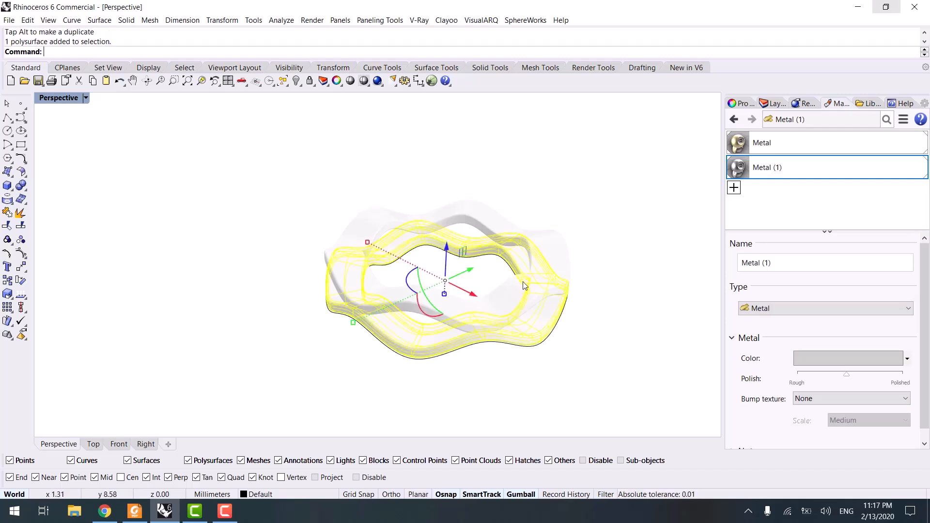
pyautogui.keyDown('shift'); pyautogui.click(523, 284); pyautogui.keyUp('shift')
pyautogui.click(757, 144)
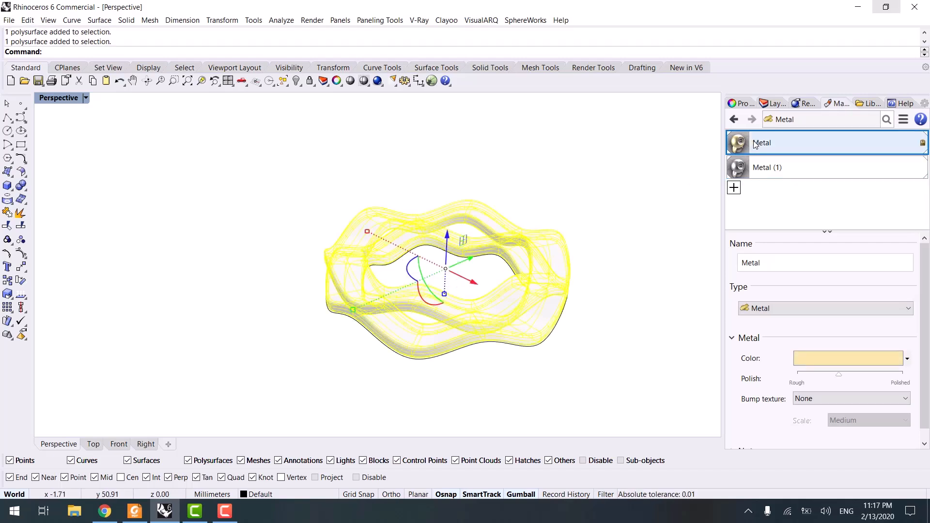
pyautogui.rightClick(755, 144)
pyautogui.click(787, 68)
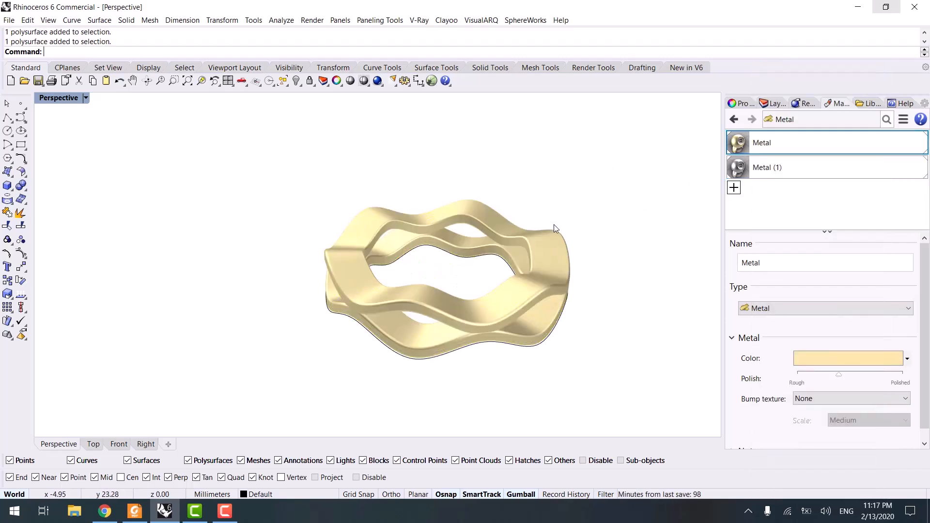
# - Compare the finished double band with the reference ring image in the PDF
pyautogui.moveTo(454, 224)
pyautogui.mouseDown(button='right')
pyautogui.moveTo(365, 205)
pyautogui.moveTo(297, 208)
pyautogui.moveTo(222, 222)
pyautogui.moveTo(207, 237)
pyautogui.moveTo(442, 219)
pyautogui.mouseUp(button='right')
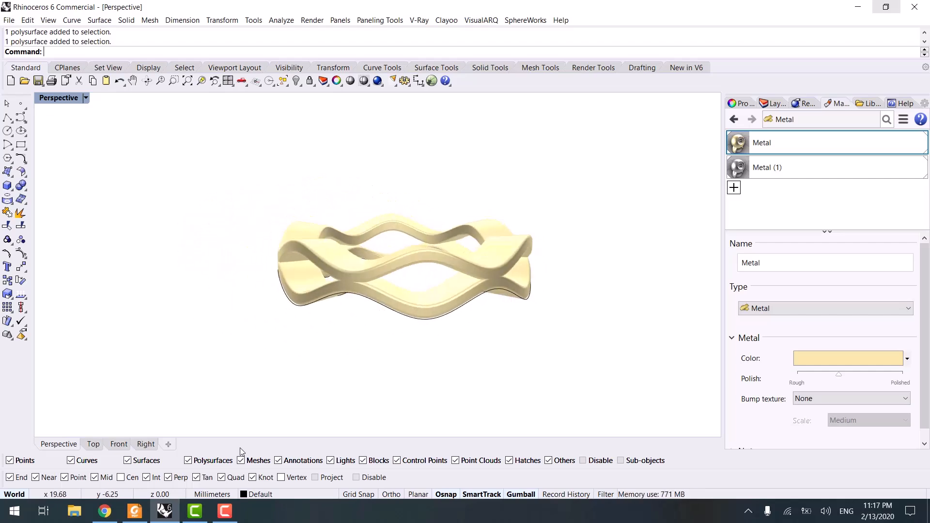
pyautogui.click(134, 511)
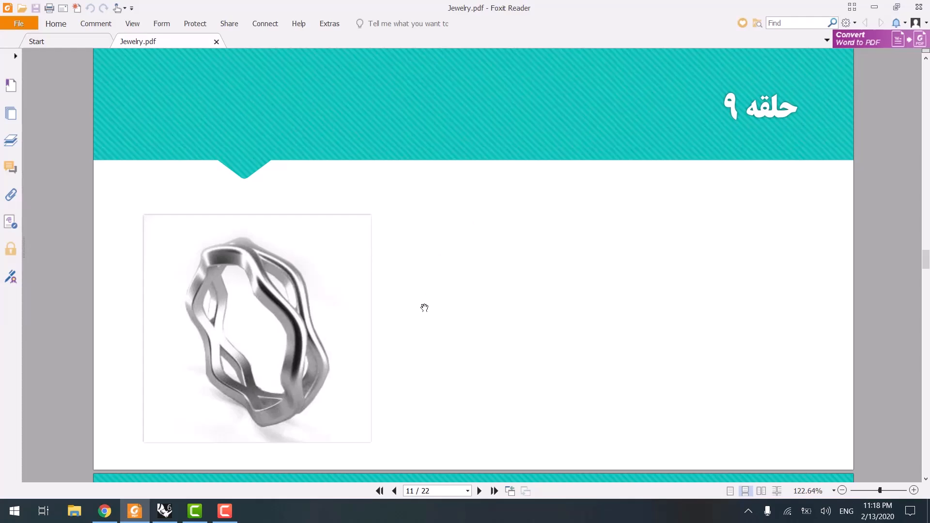
pyautogui.click(864, 9)
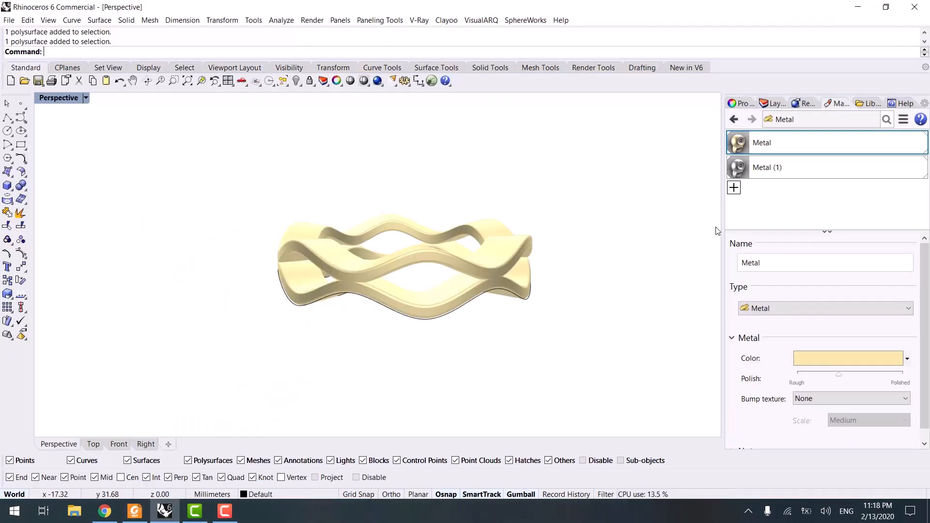
# - Turn Layer 05 back on and zoom out to view all the rings together
pyautogui.click(775, 103)
pyautogui.click(804, 201)
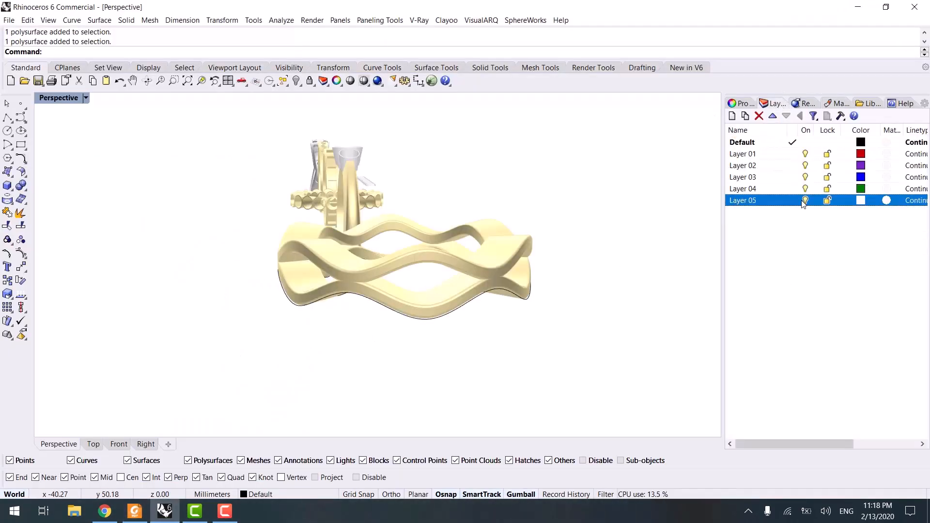
pyautogui.scroll(-4, 572, 242)
pyautogui.moveTo(492, 266); pyautogui.dragTo(576, 271, button='right')
pyautogui.keyDown('shift'); pyautogui.moveTo(361, 318); pyautogui.dragTo(491, 312, button='right'); pyautogui.keyUp('shift')
pyautogui.scroll(-5, 334, 283)
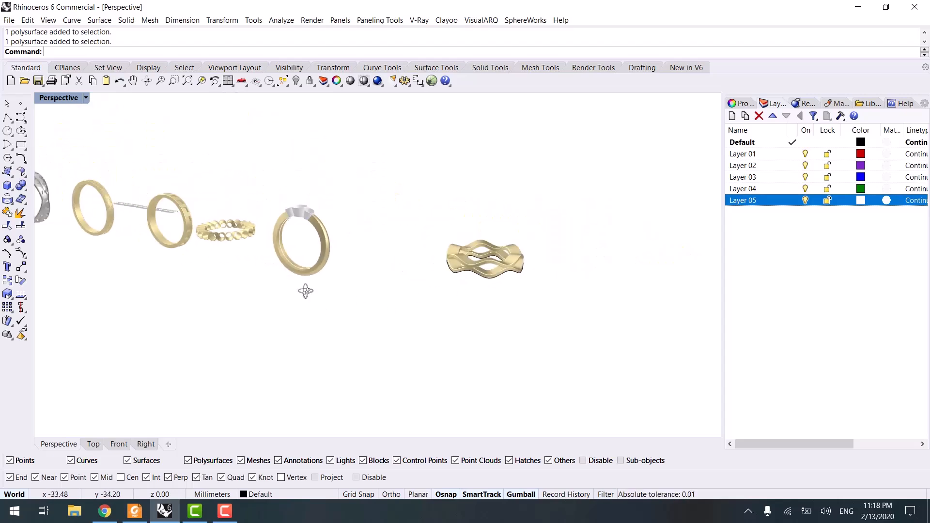
pyautogui.moveTo(305, 290); pyautogui.dragTo(388, 301, button='right')
pyautogui.keyDown('shift'); pyautogui.moveTo(309, 326); pyautogui.dragTo(519, 324, button='right'); pyautogui.keyUp('shift')
pyautogui.keyDown('shift'); pyautogui.moveTo(341, 312); pyautogui.dragTo(576, 307, button='right'); pyautogui.keyUp('shift')
pyautogui.moveTo(364, 310); pyautogui.dragTo(373, 382, button='right')
pyautogui.scroll(7, 237, 246)
pyautogui.keyDown('shift'); pyautogui.moveTo(535, 243); pyautogui.dragTo(262, 269, button='right'); pyautogui.keyUp('shift')
pyautogui.keyDown('shift'); pyautogui.moveTo(451, 256); pyautogui.dragTo(212, 270, button='right'); pyautogui.keyUp('shift')
pyautogui.keyDown('shift'); pyautogui.moveTo(523, 255); pyautogui.dragTo(251, 260, button='right'); pyautogui.keyUp('shift')
pyautogui.keyDown('shift'); pyautogui.moveTo(493, 260); pyautogui.dragTo(243, 286, button='right'); pyautogui.keyUp('shift')
pyautogui.keyDown('shift'); pyautogui.moveTo(404, 266); pyautogui.dragTo(213, 292, button='right'); pyautogui.keyUp('shift')
pyautogui.keyDown('shift'); pyautogui.moveTo(564, 248); pyautogui.dragTo(448, 263, button='right'); pyautogui.keyUp('shift')
pyautogui.scroll(-12, 469, 280)
pyautogui.moveTo(445, 304)
pyautogui.mouseDown(button='right')
pyautogui.moveTo(436, 257)
pyautogui.moveTo(398, 266)
pyautogui.moveTo(417, 288)
pyautogui.mouseUp(button='right')
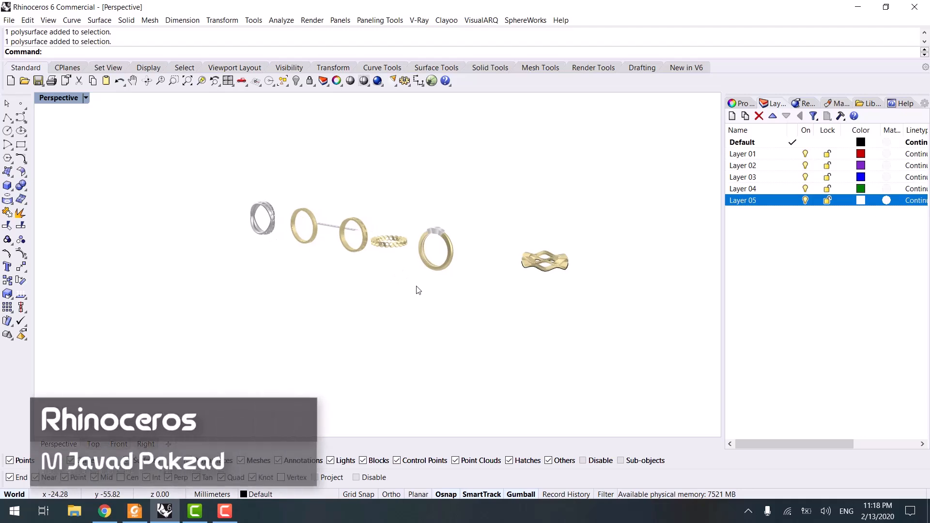